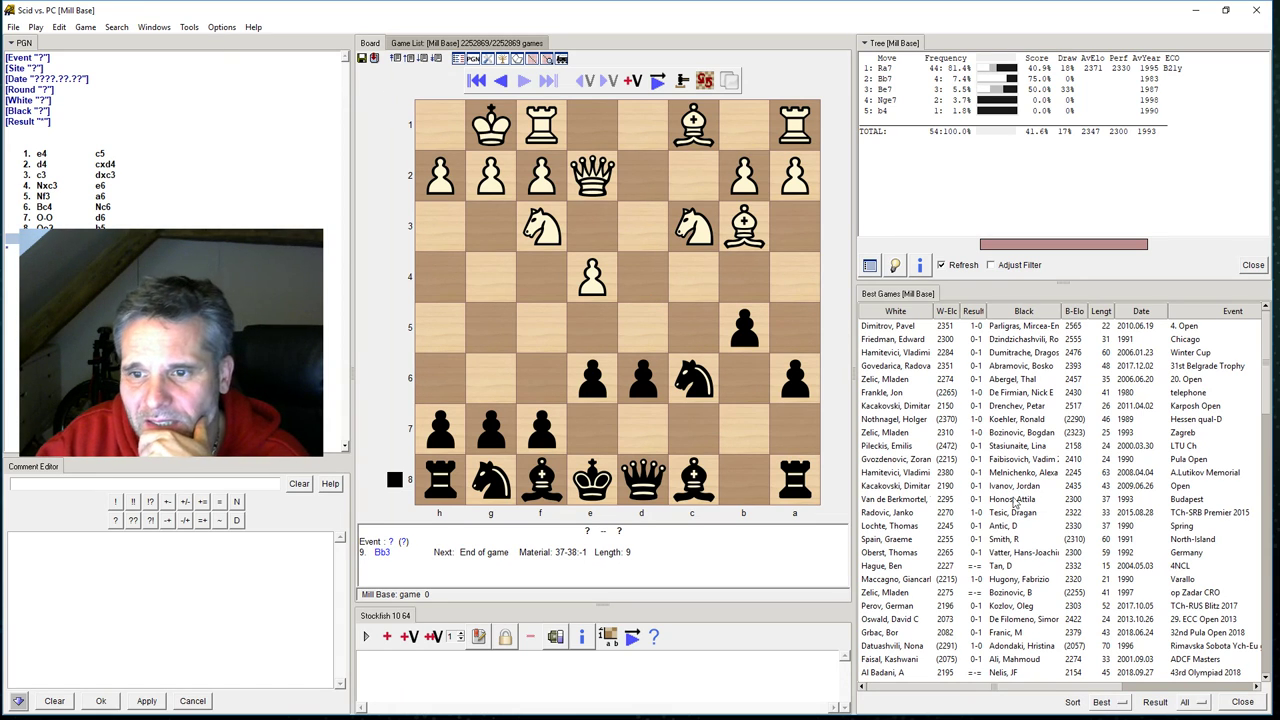
- Make the opening tree adjust the database filter to the current position and display the filtered game list
click(999, 267)
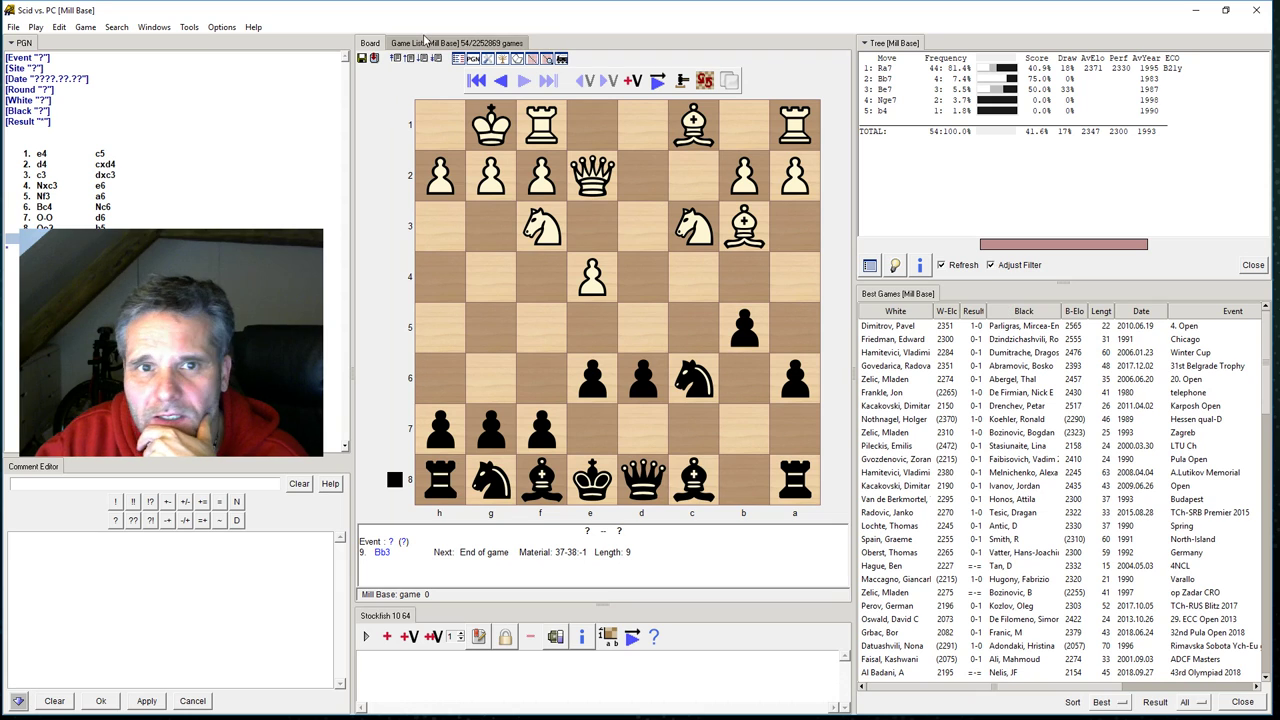
click(460, 43)
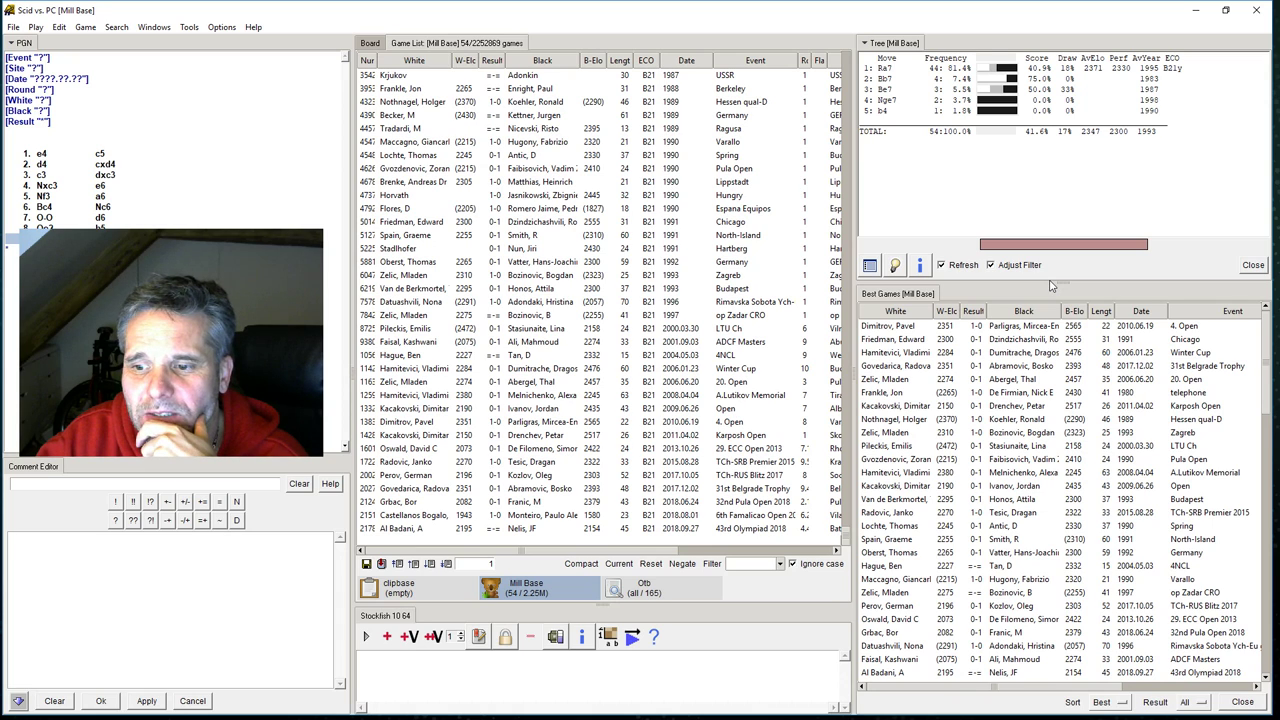
- Set up a General Search that restricts the current filter and excludes games with the results 1-0 and No Result
click(187, 28)
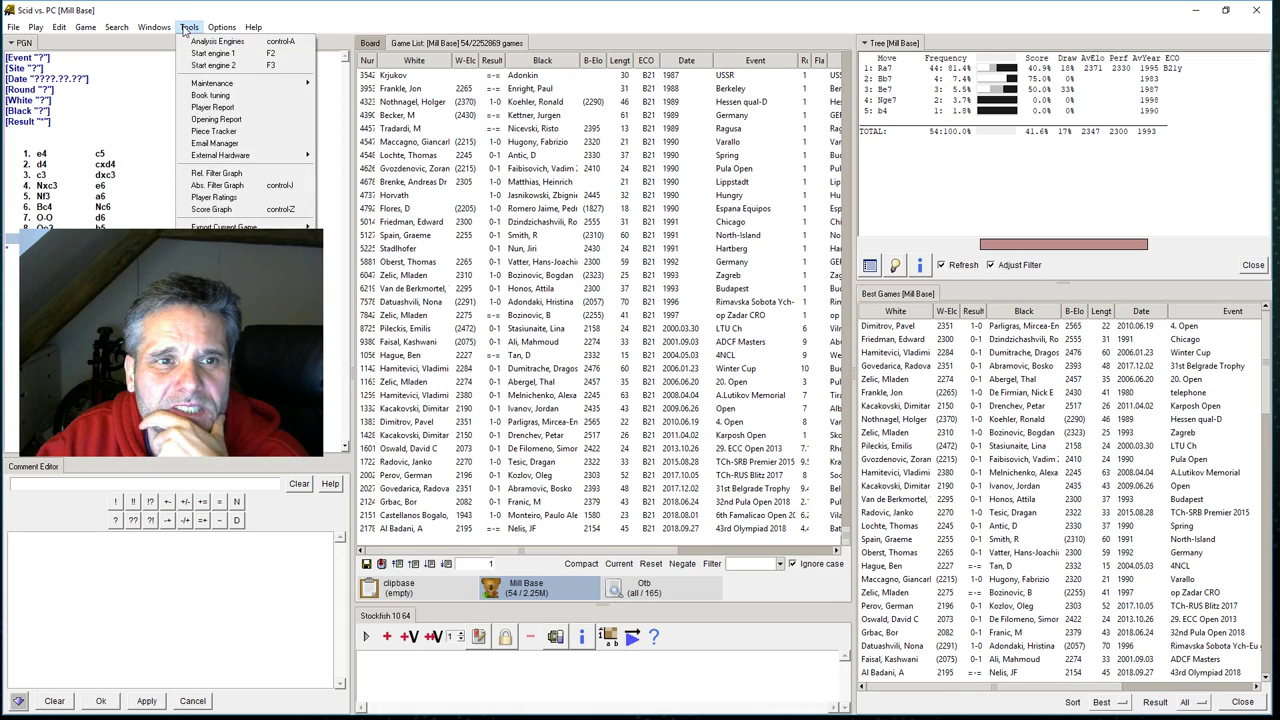
mouse_move(158, 28)
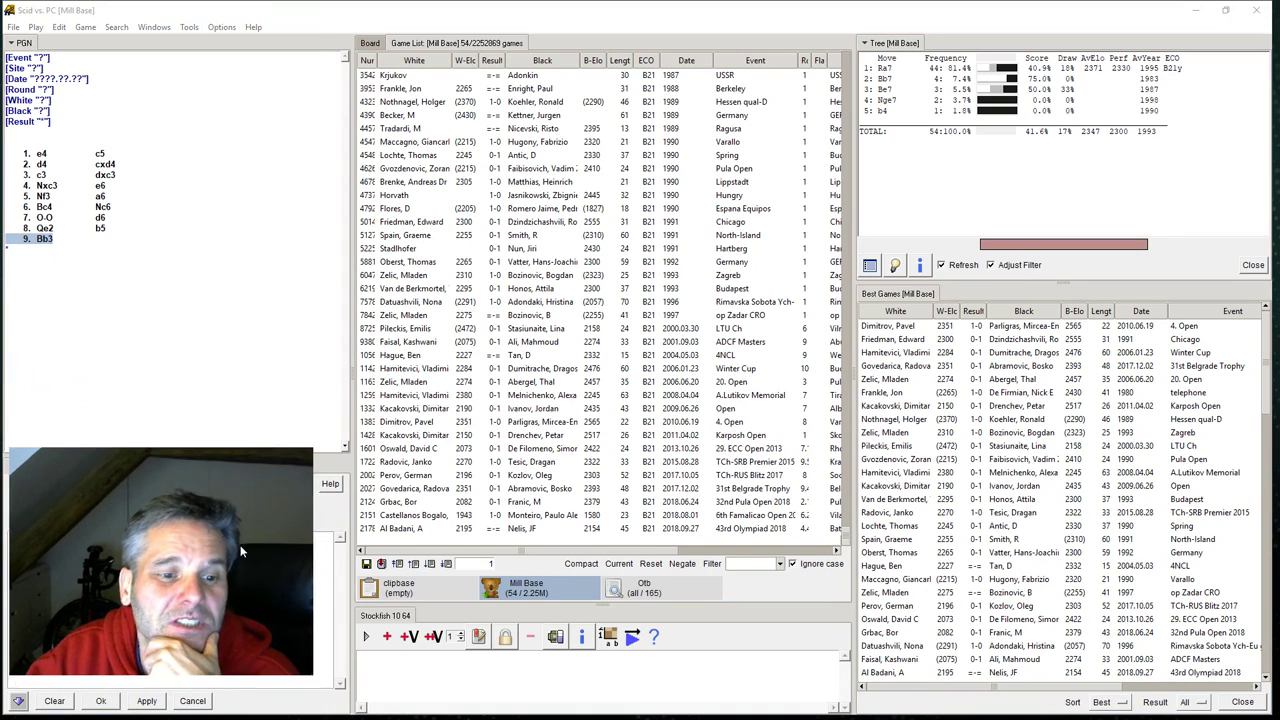
click(189, 27)
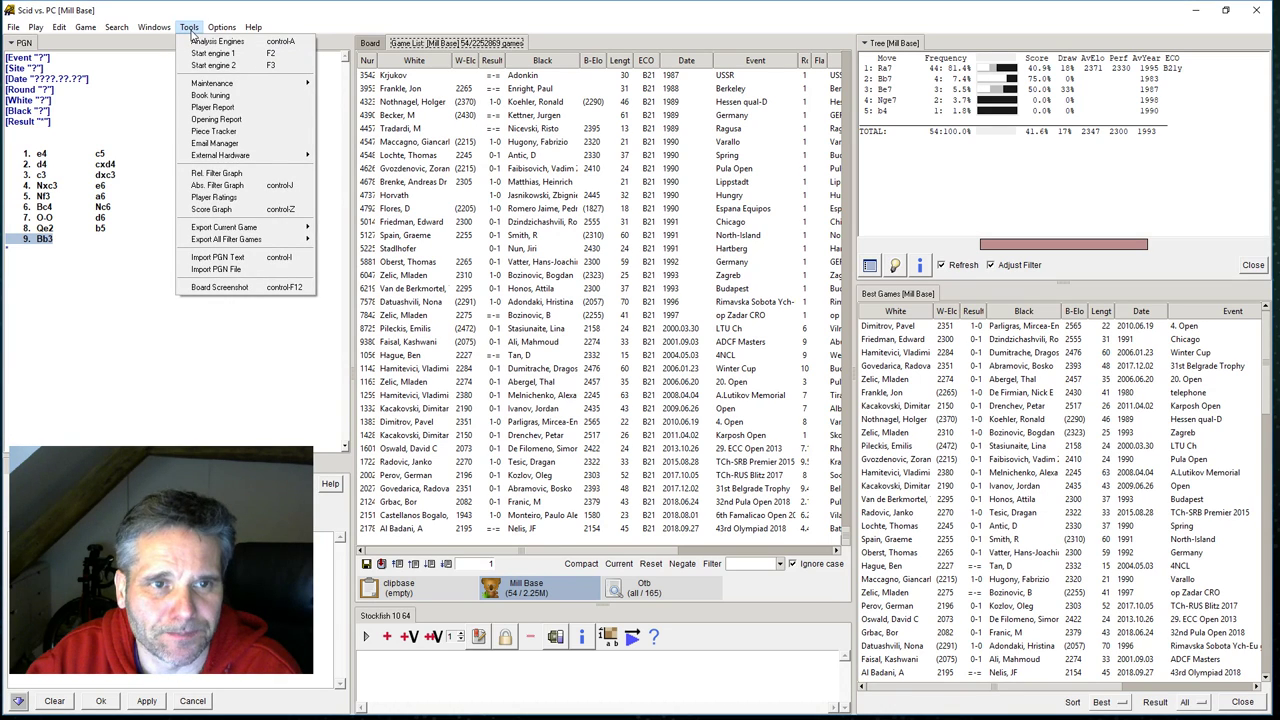
mouse_move(115, 28)
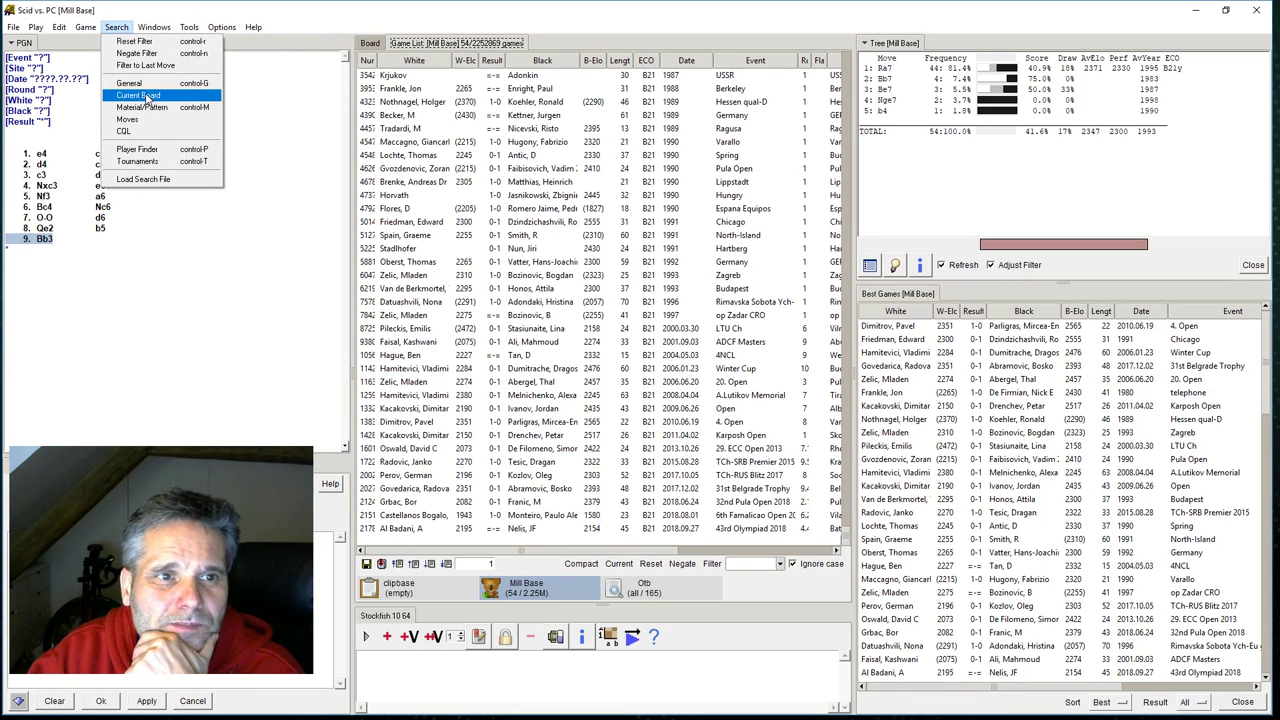
click(128, 83)
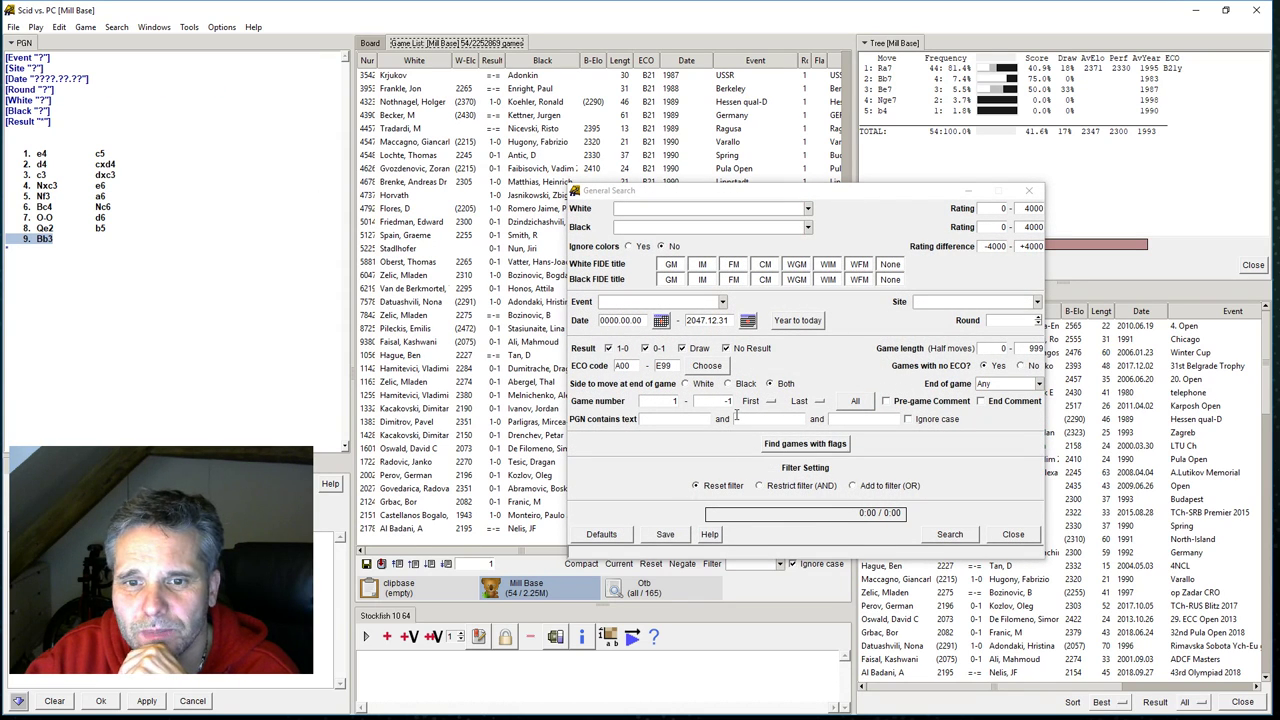
click(785, 487)
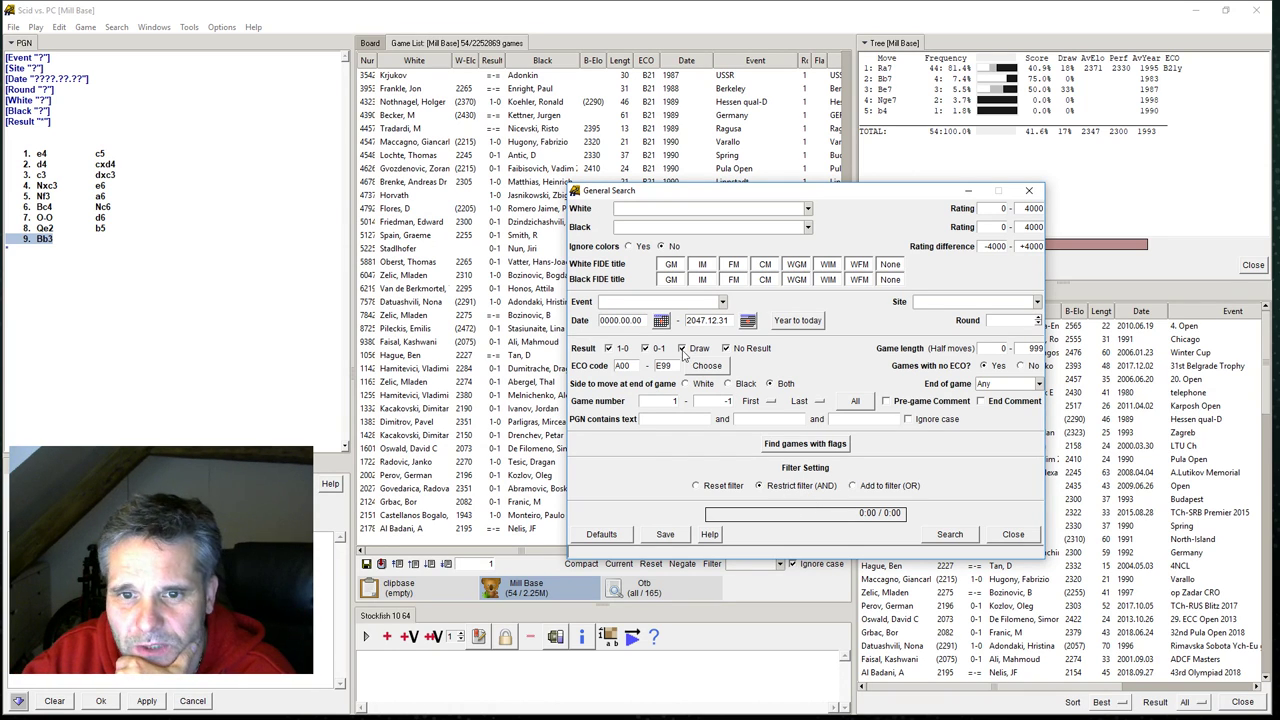
click(612, 349)
click(727, 349)
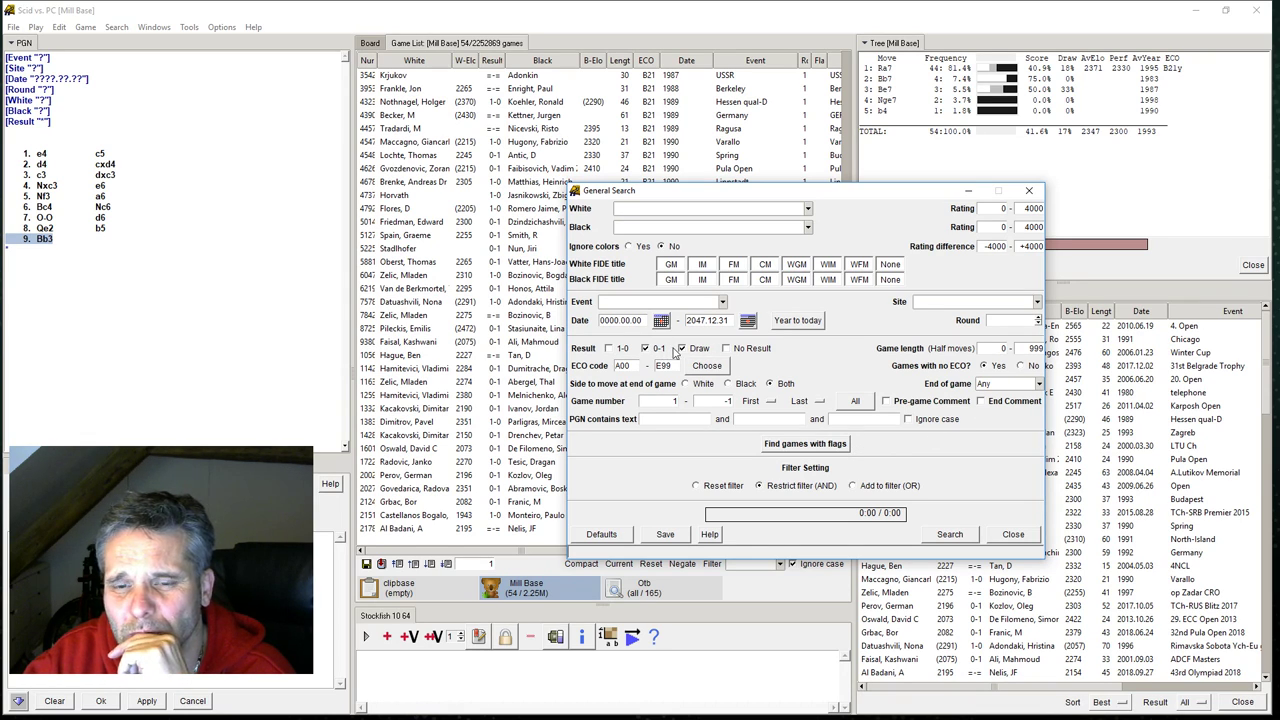
- Set Black's minimum rating to 2300, run the general search and close its dialog
drag(818, 197, 966, 172)
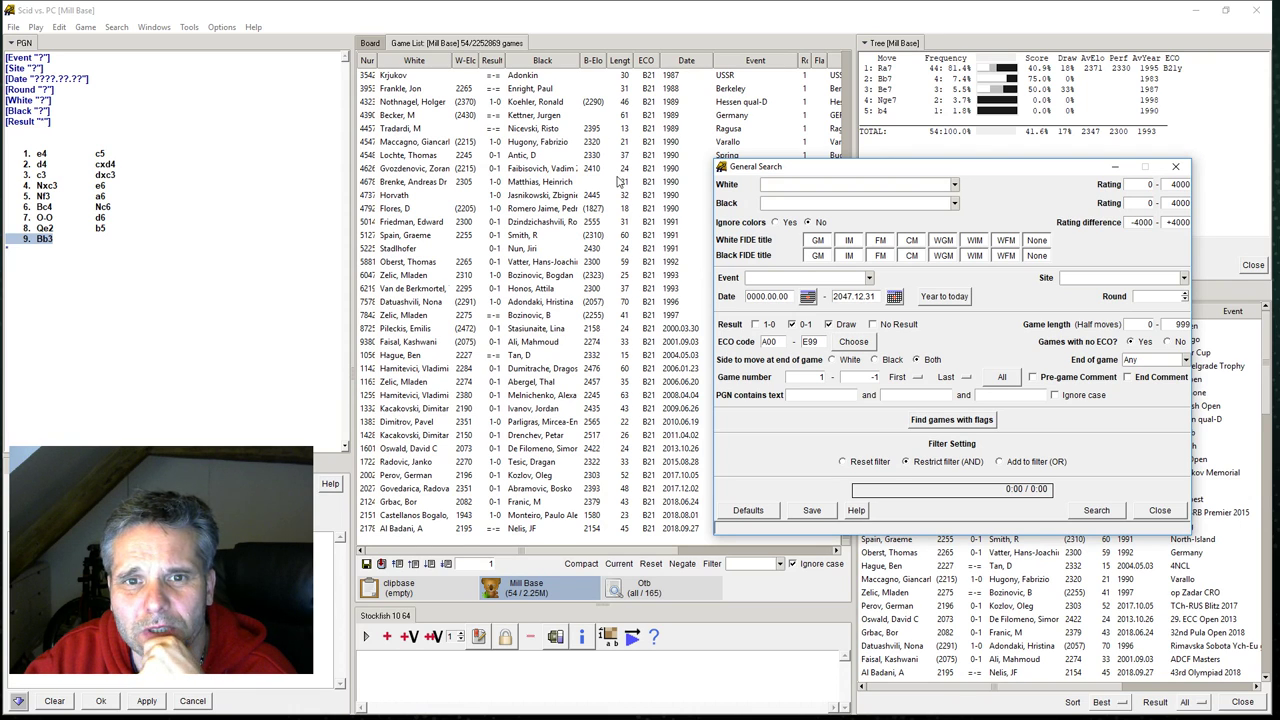
double_click(1175, 203)
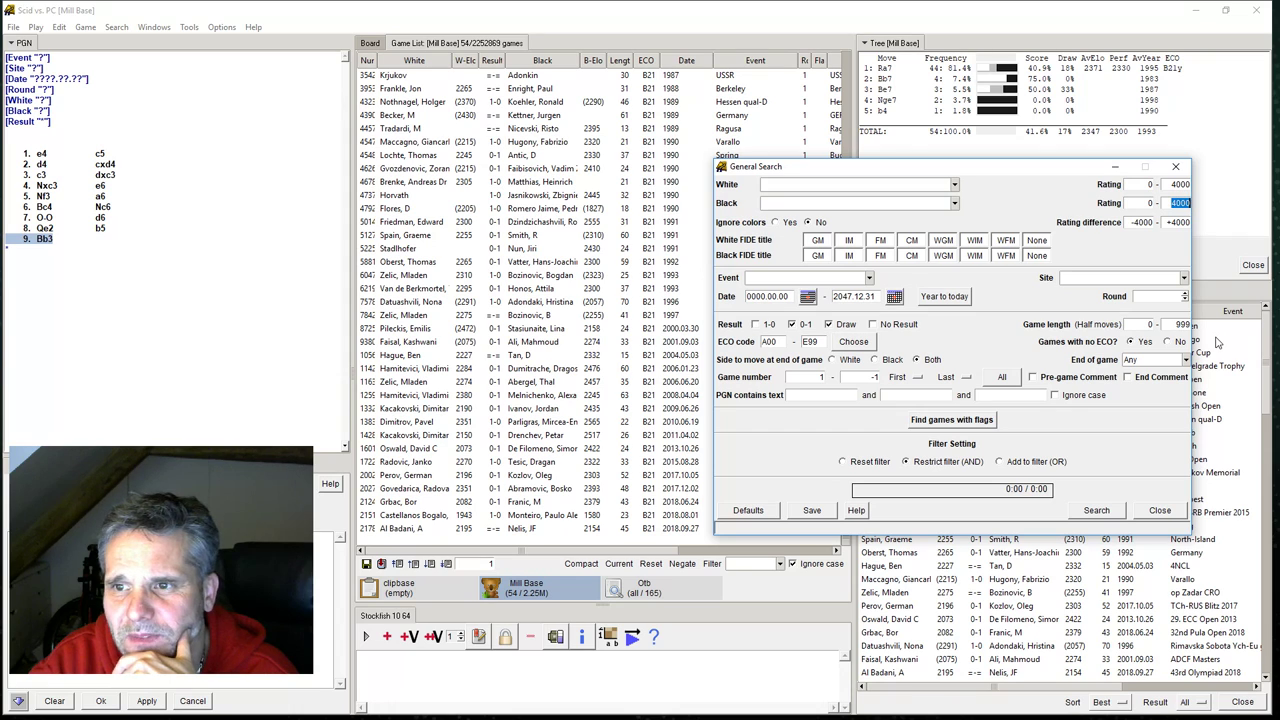
key(shift+Tab)
text(2300)
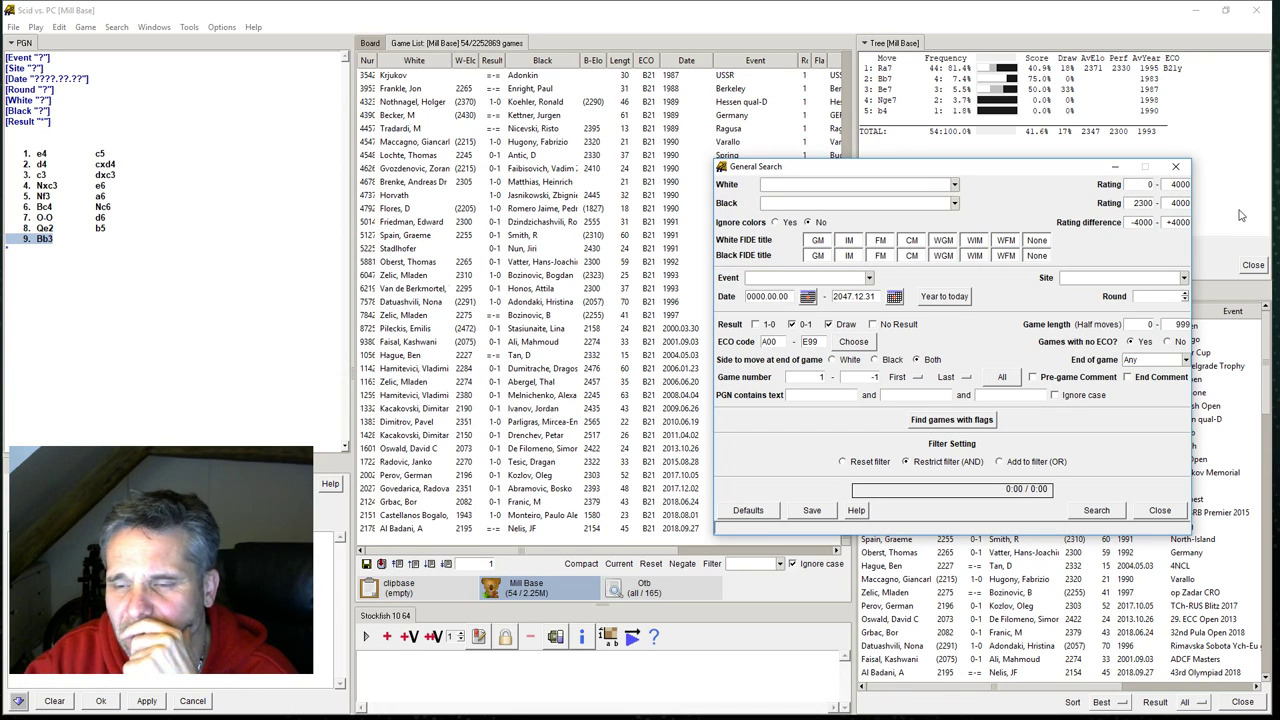
click(1097, 511)
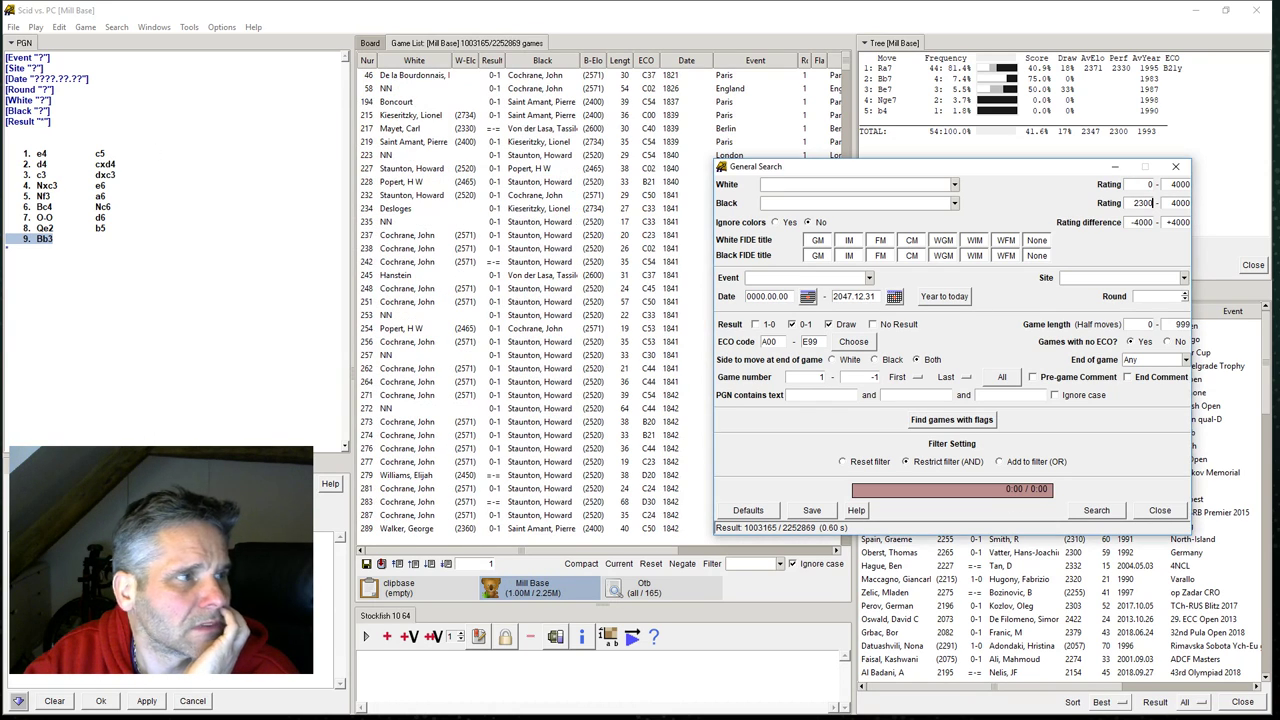
click(1159, 510)
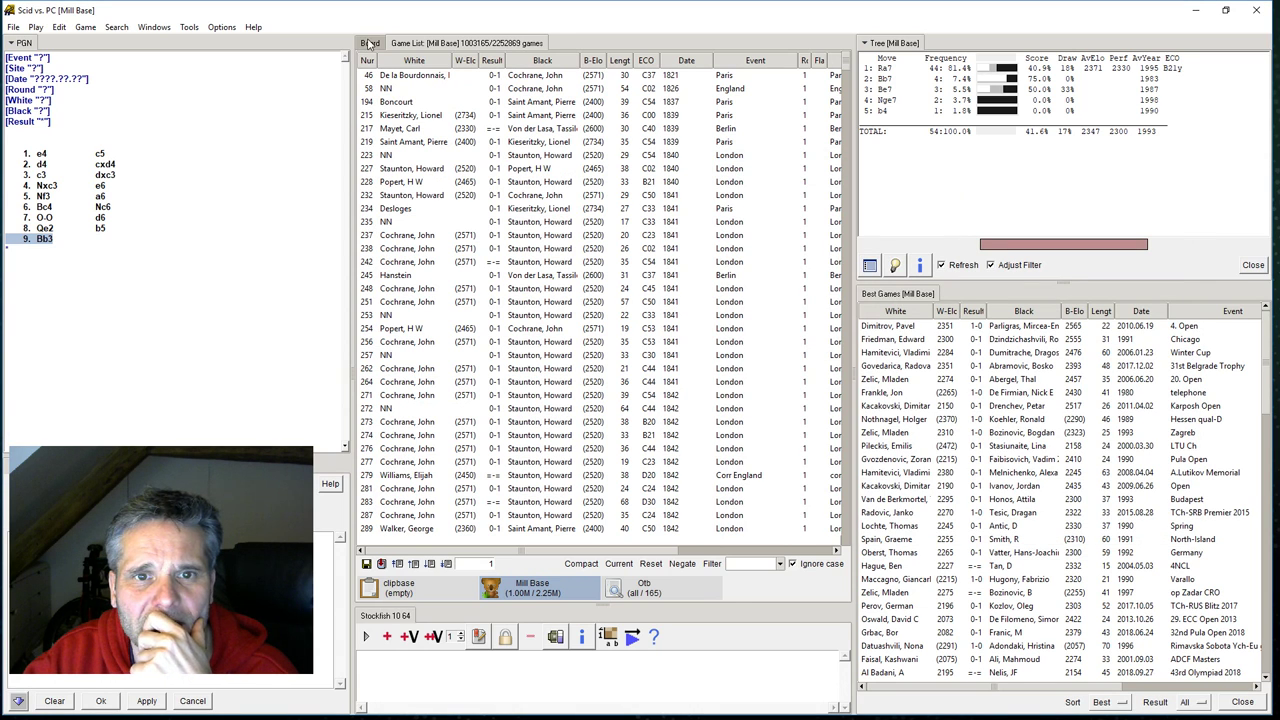
- Search for the exact current board position with the filter setting Restrict filter (AND), and close the search dialog
click(369, 44)
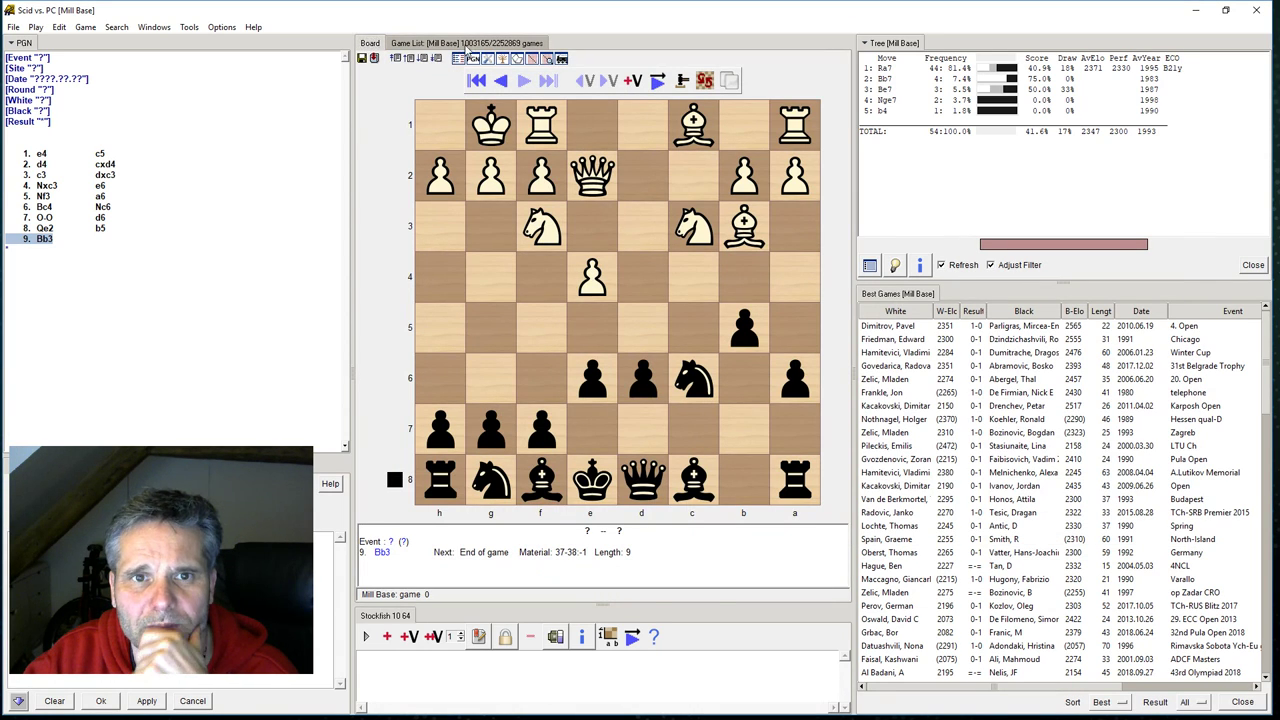
click(460, 45)
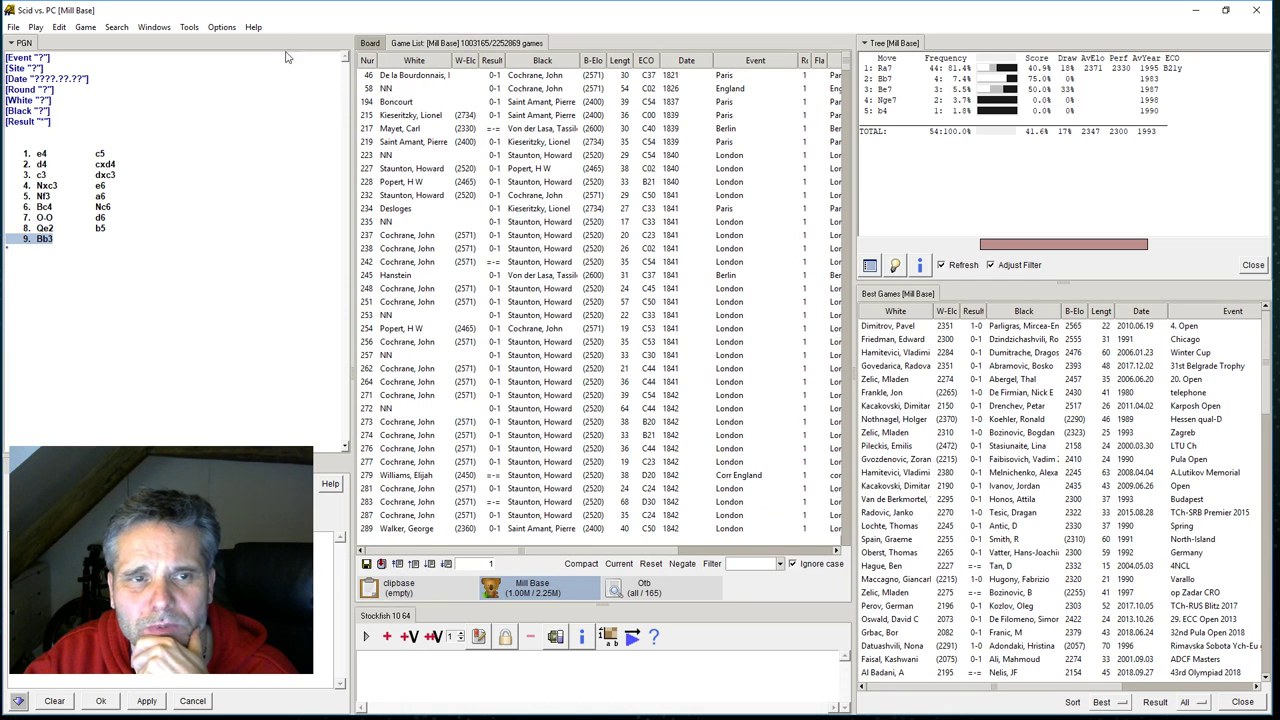
click(370, 42)
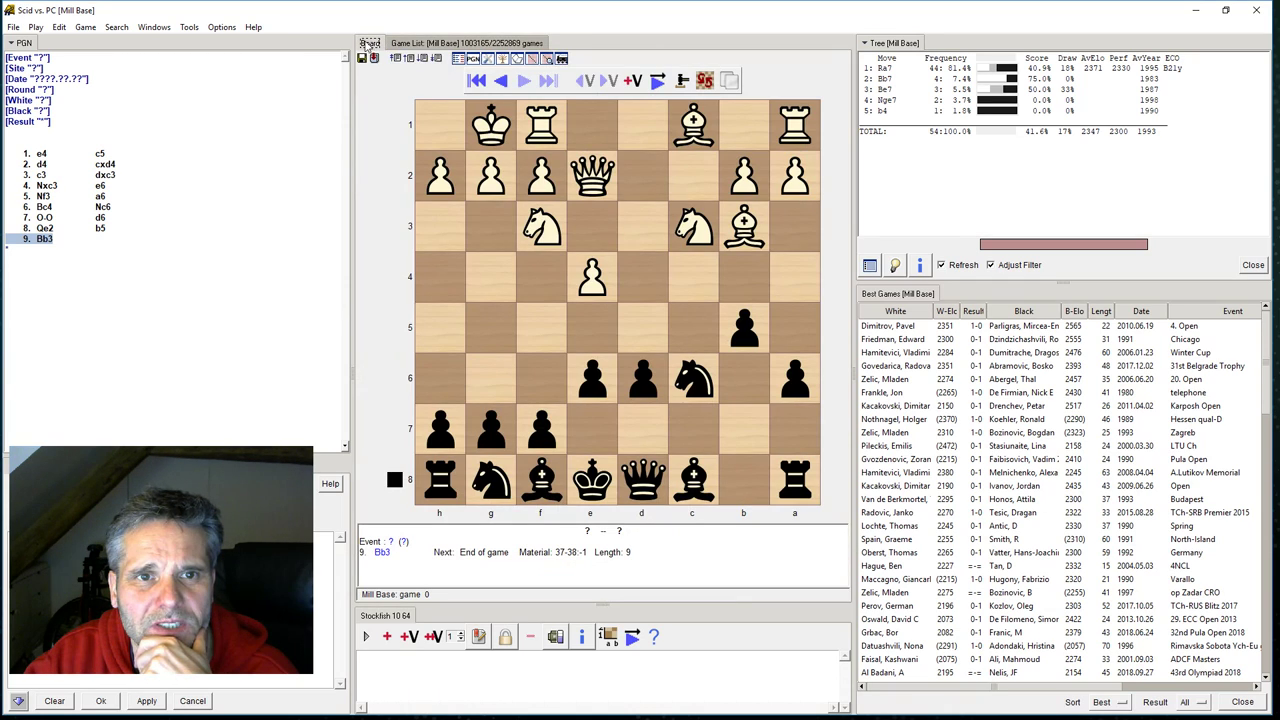
click(116, 27)
click(150, 95)
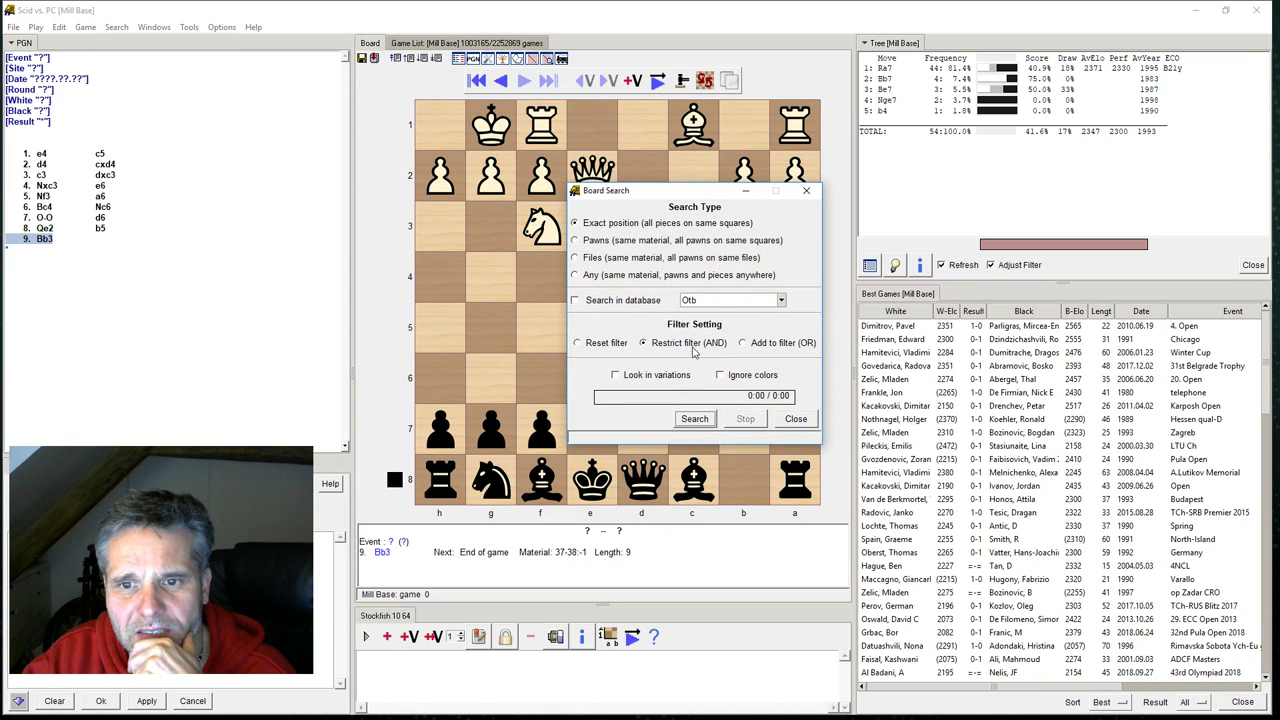
click(695, 420)
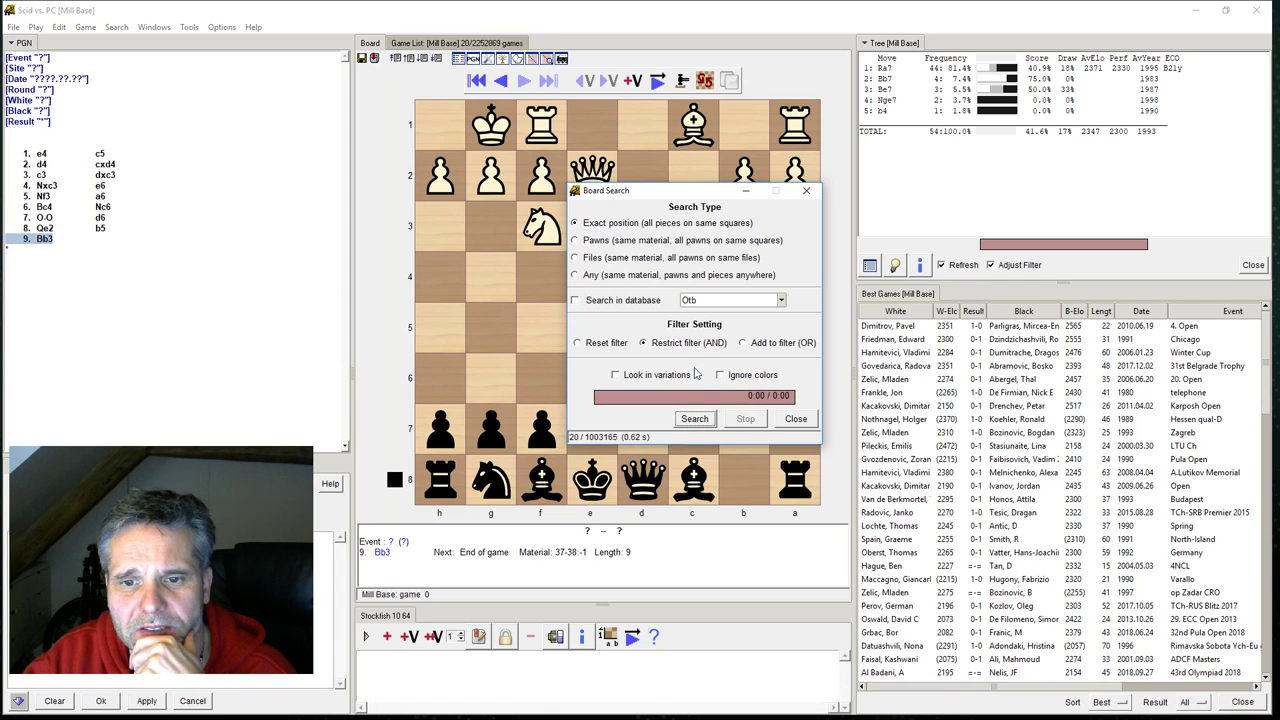
click(796, 420)
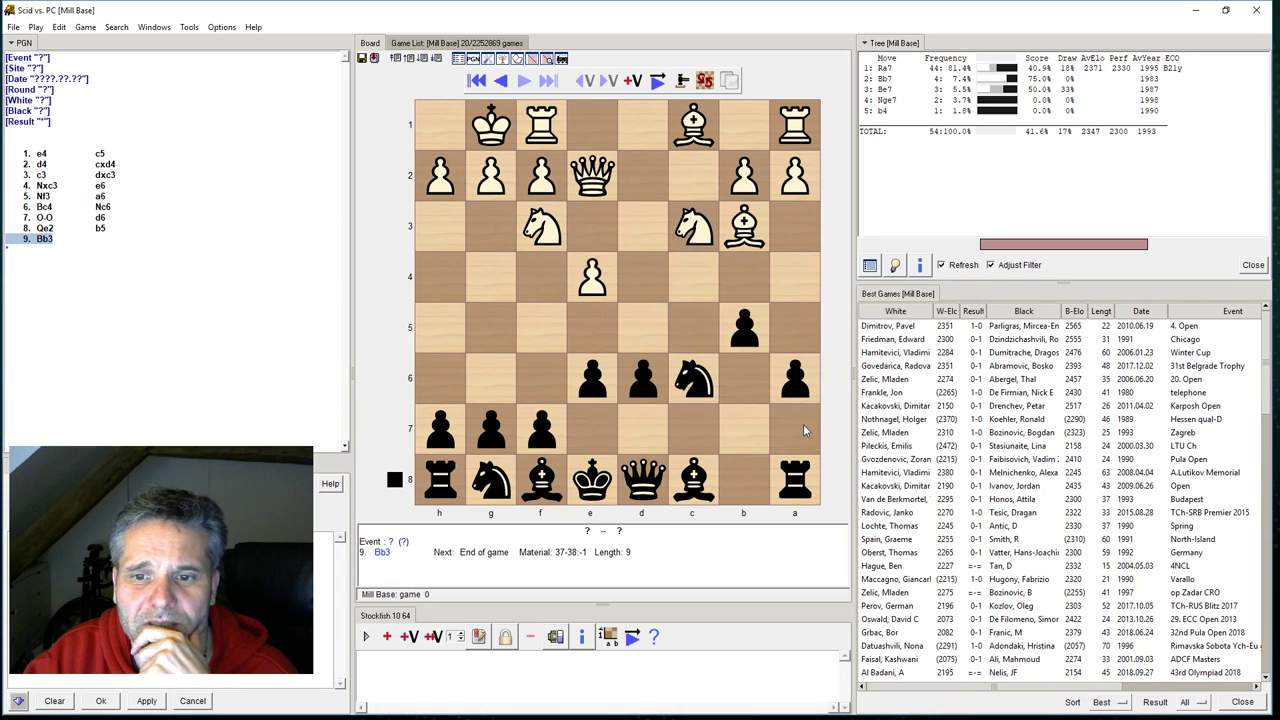
- Exclude draws through another restricting General Search so only 0-1 games with Black rated 2300 or higher stay in the game list
click(455, 43)
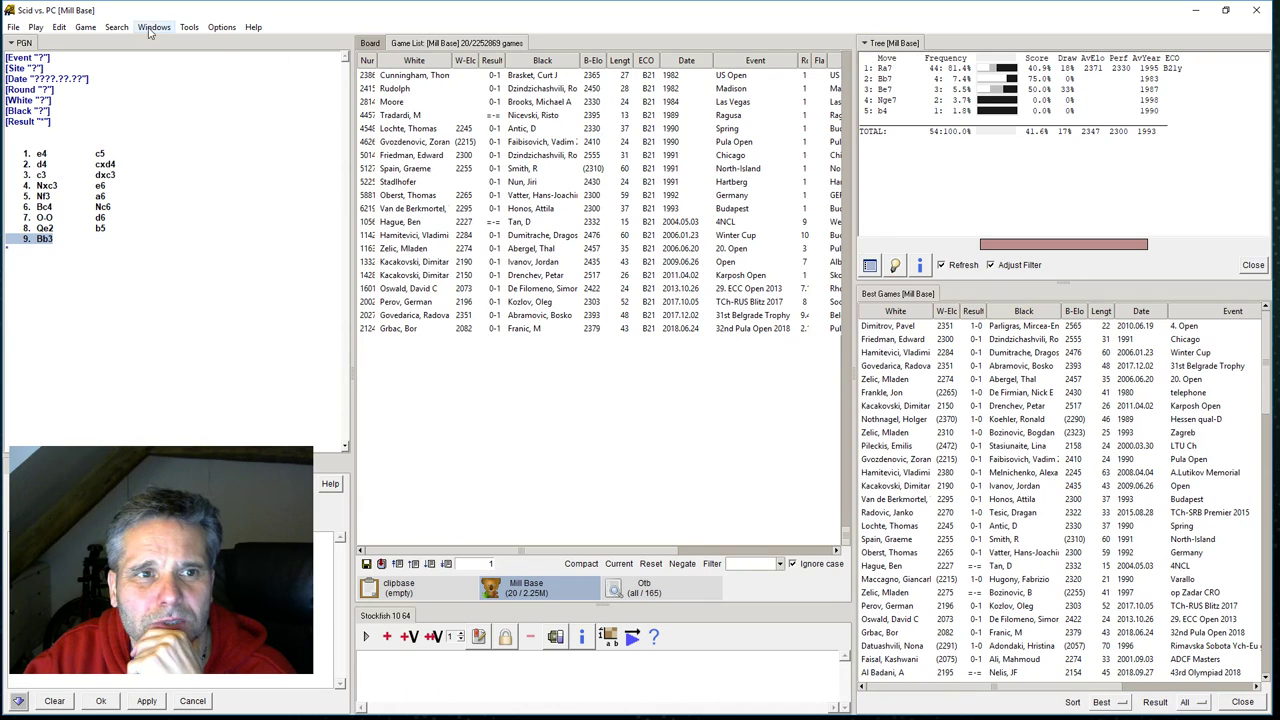
click(116, 27)
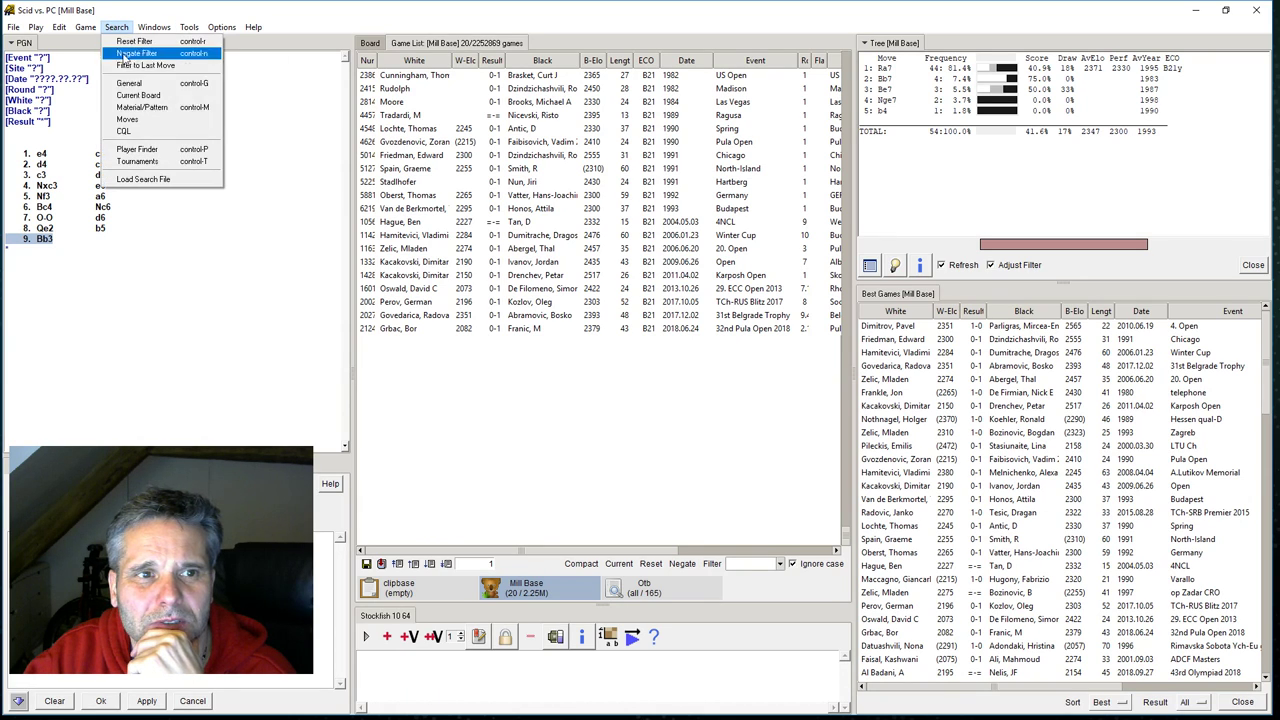
click(145, 86)
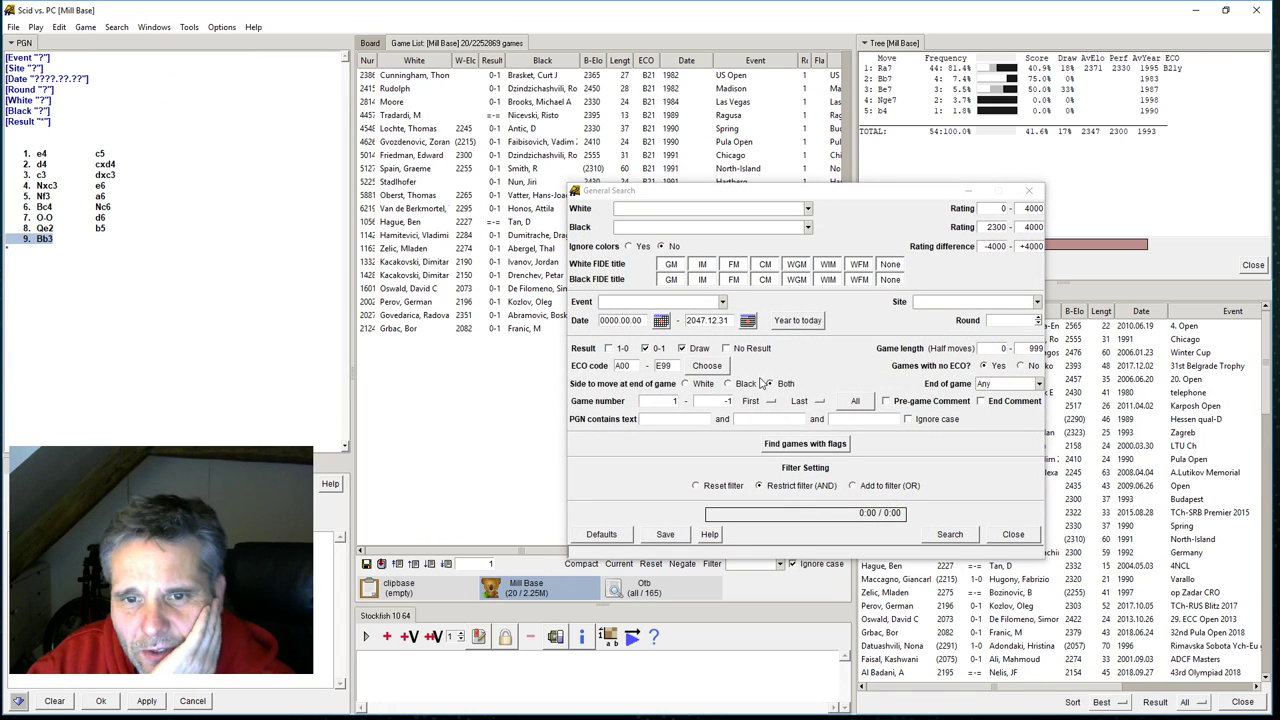
click(691, 354)
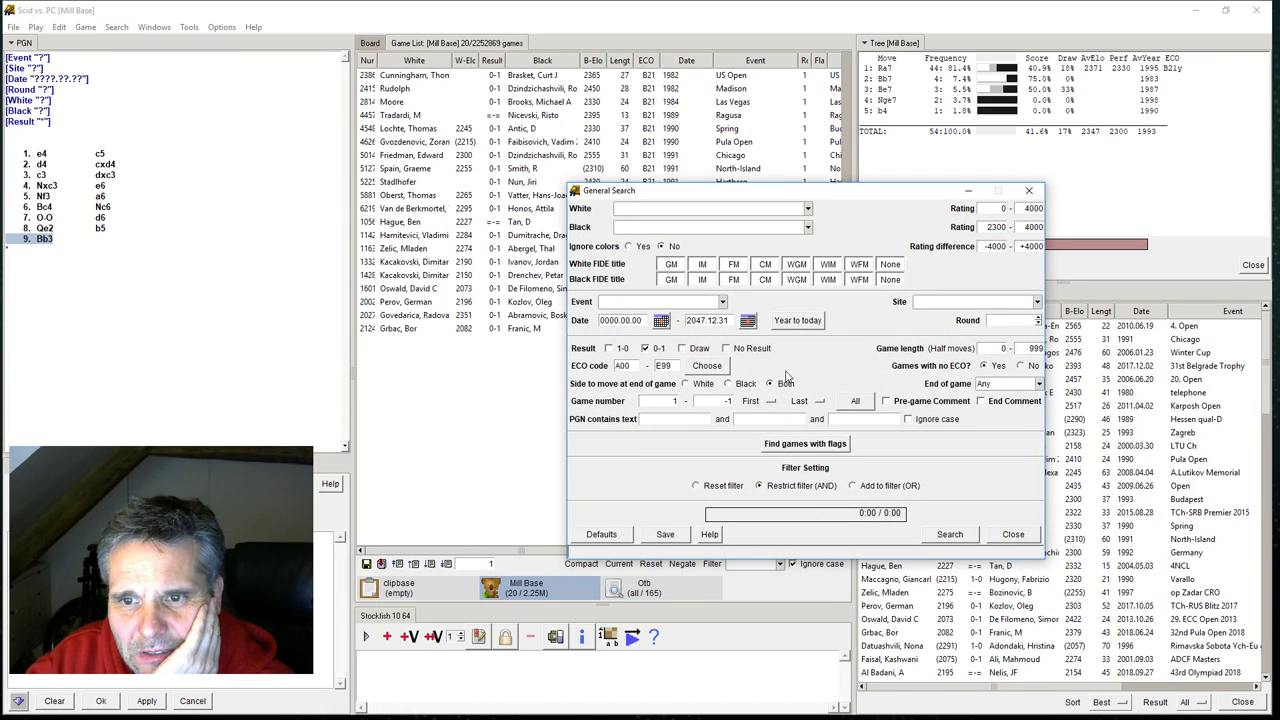
click(950, 534)
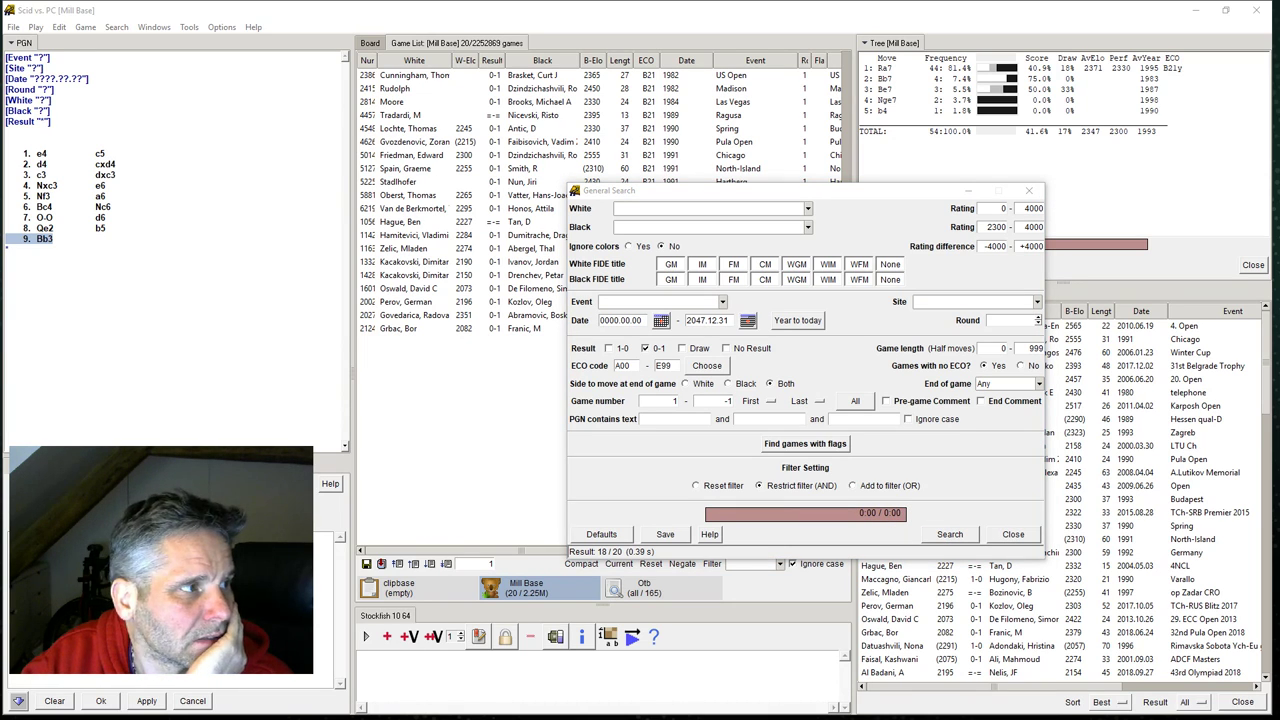
click(1007, 538)
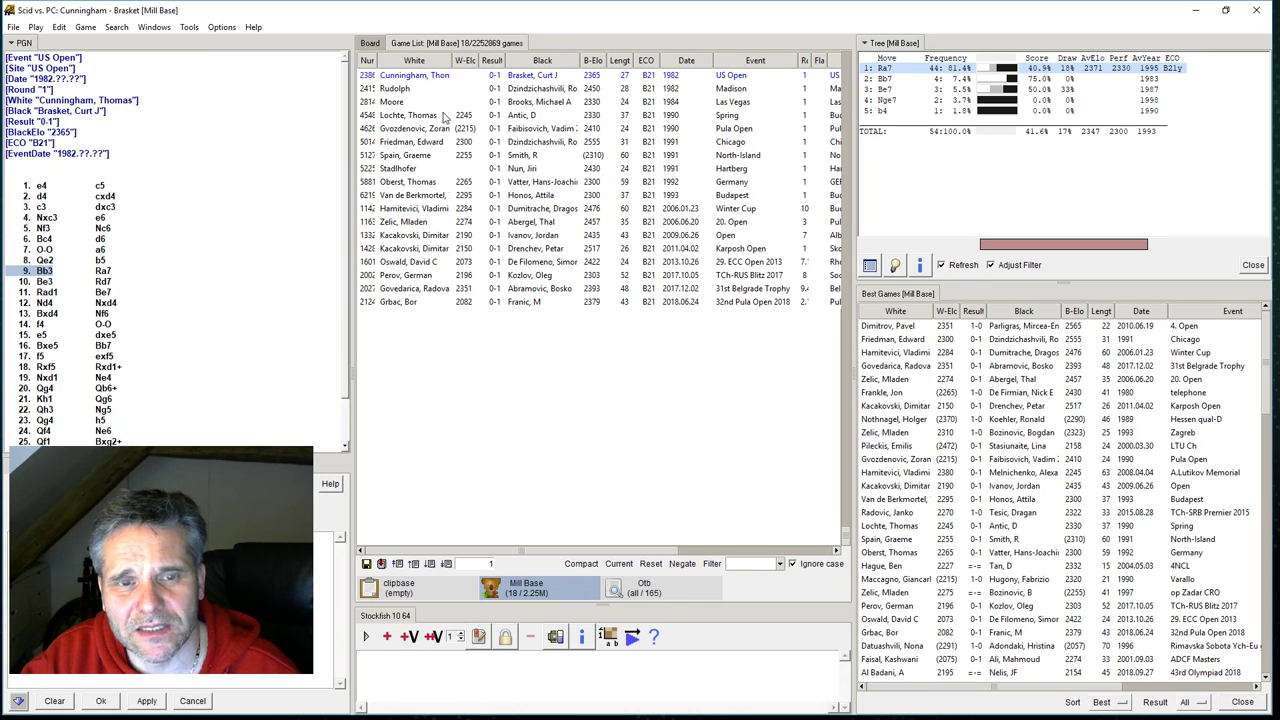
- Start exporting all filtered games to PGN, accepting the default export options
click(13, 28)
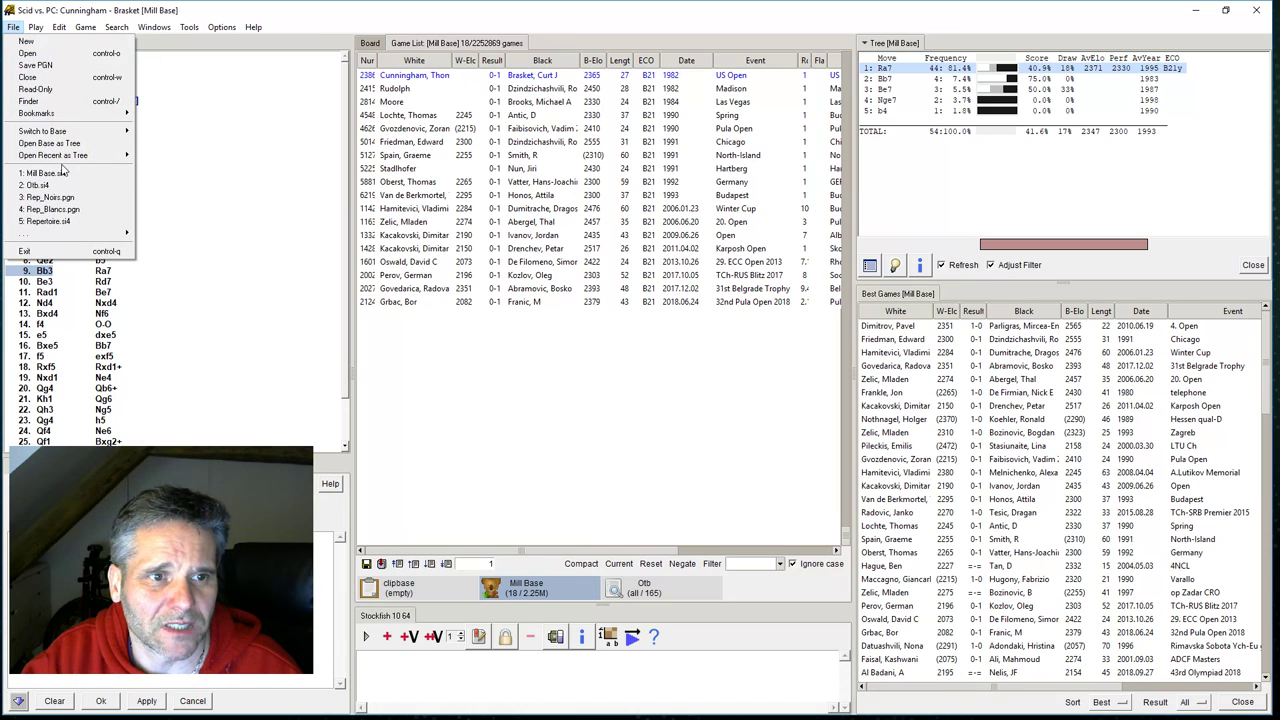
mouse_move(117, 32)
mouse_move(190, 30)
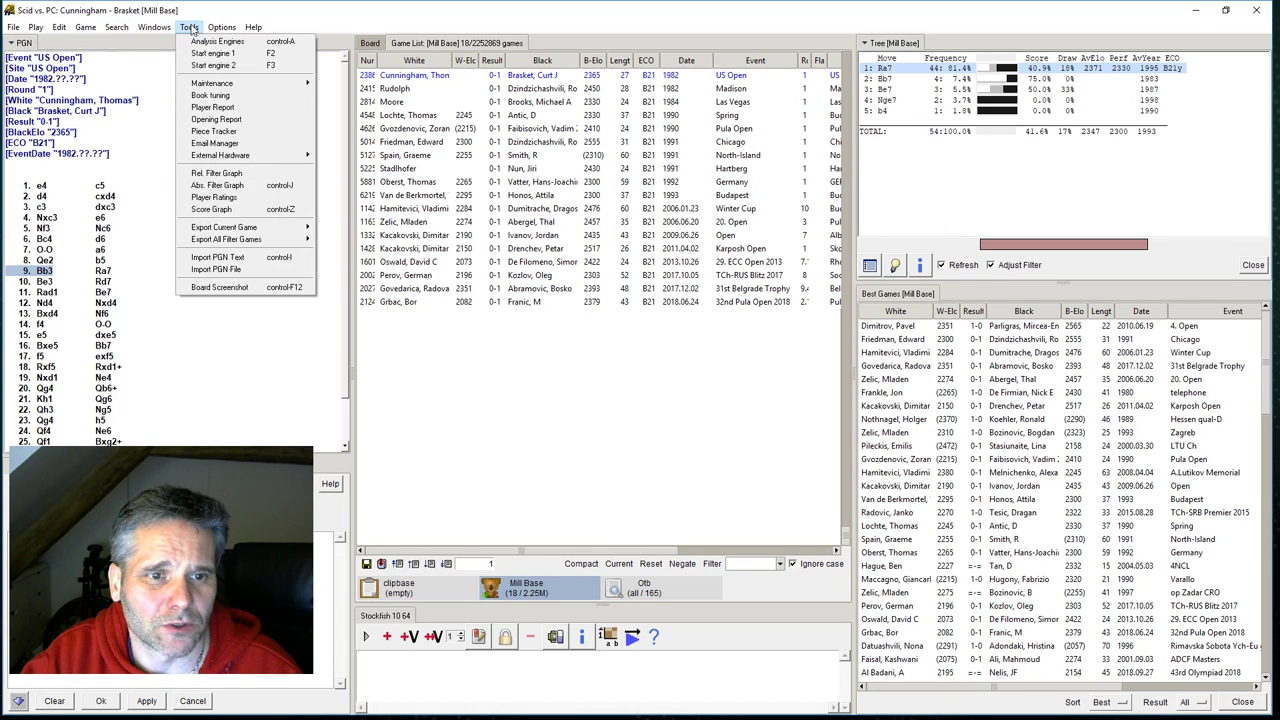
mouse_move(268, 243)
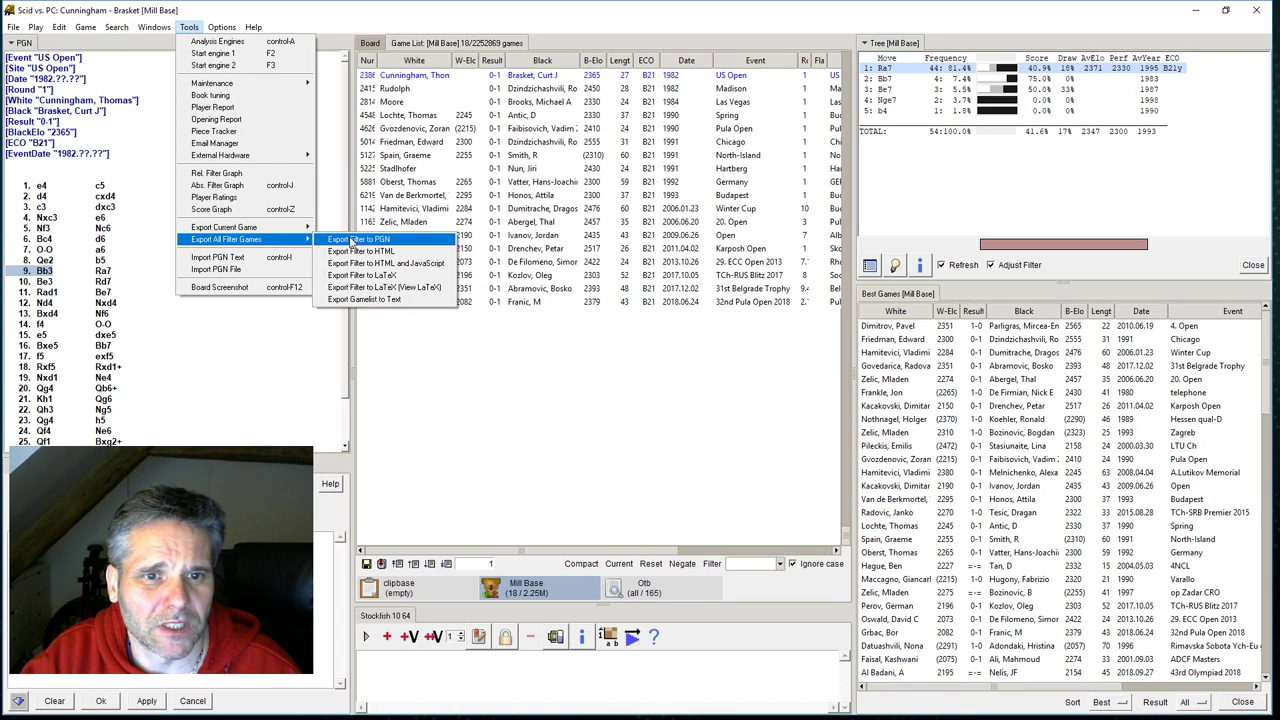
click(352, 241)
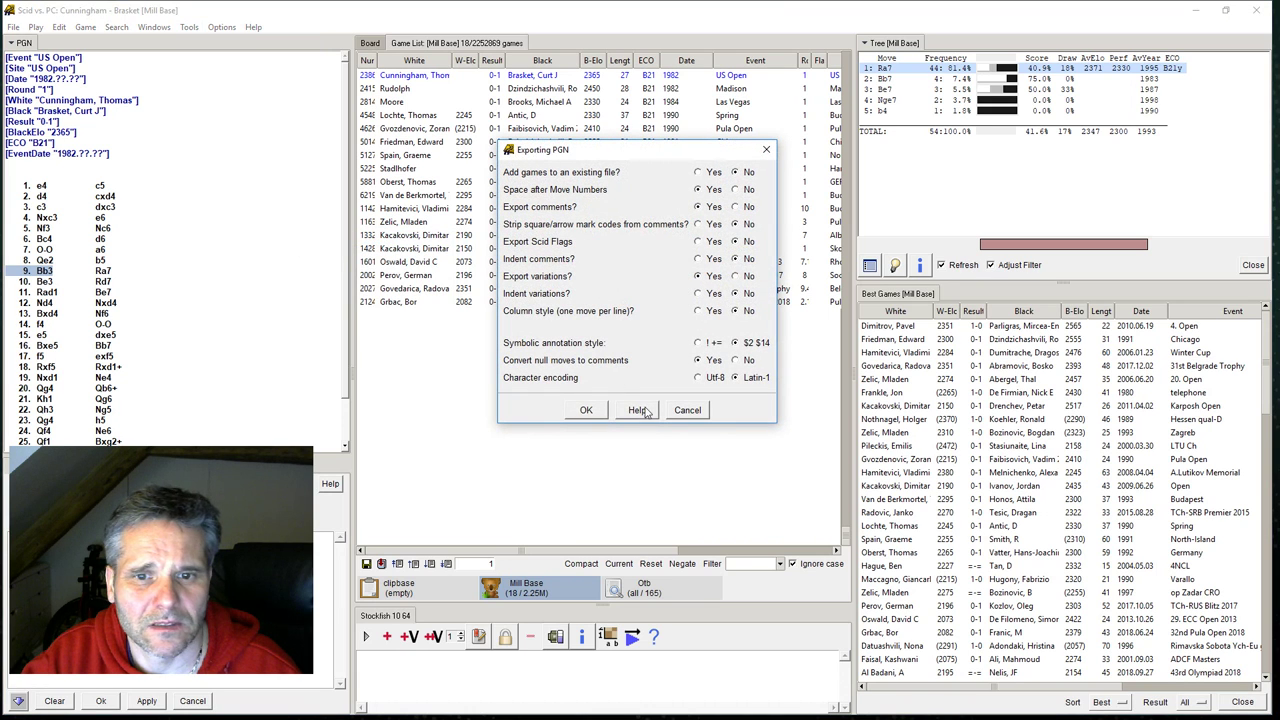
key(Return)
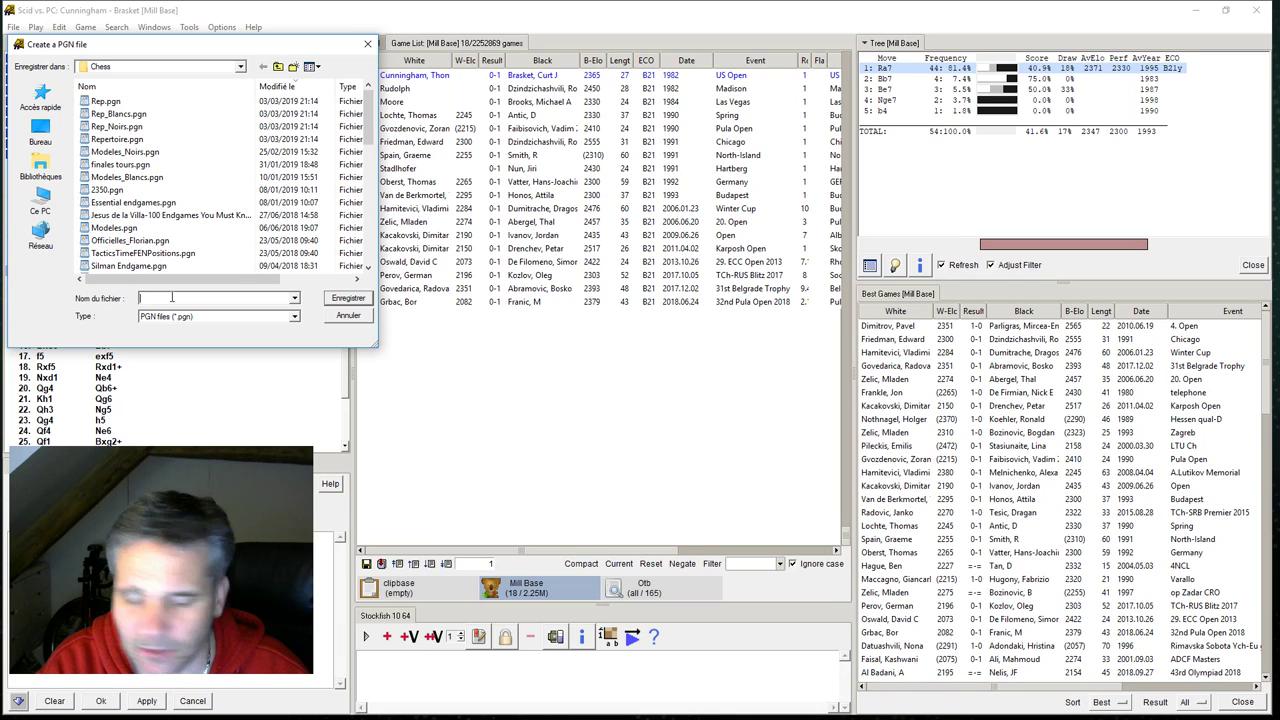
- Save the exported games in the Chess folder as a PGN file named "Smith Morra GTM"
text(GTM)
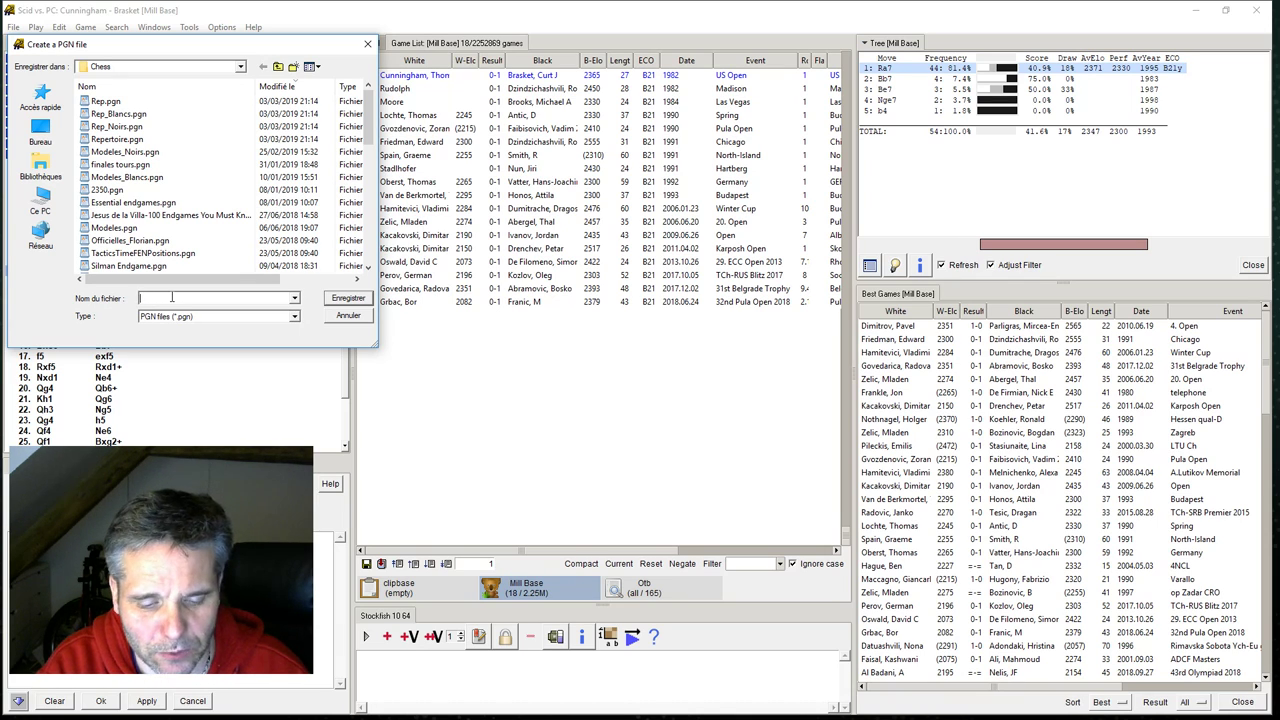
text(Smlth )
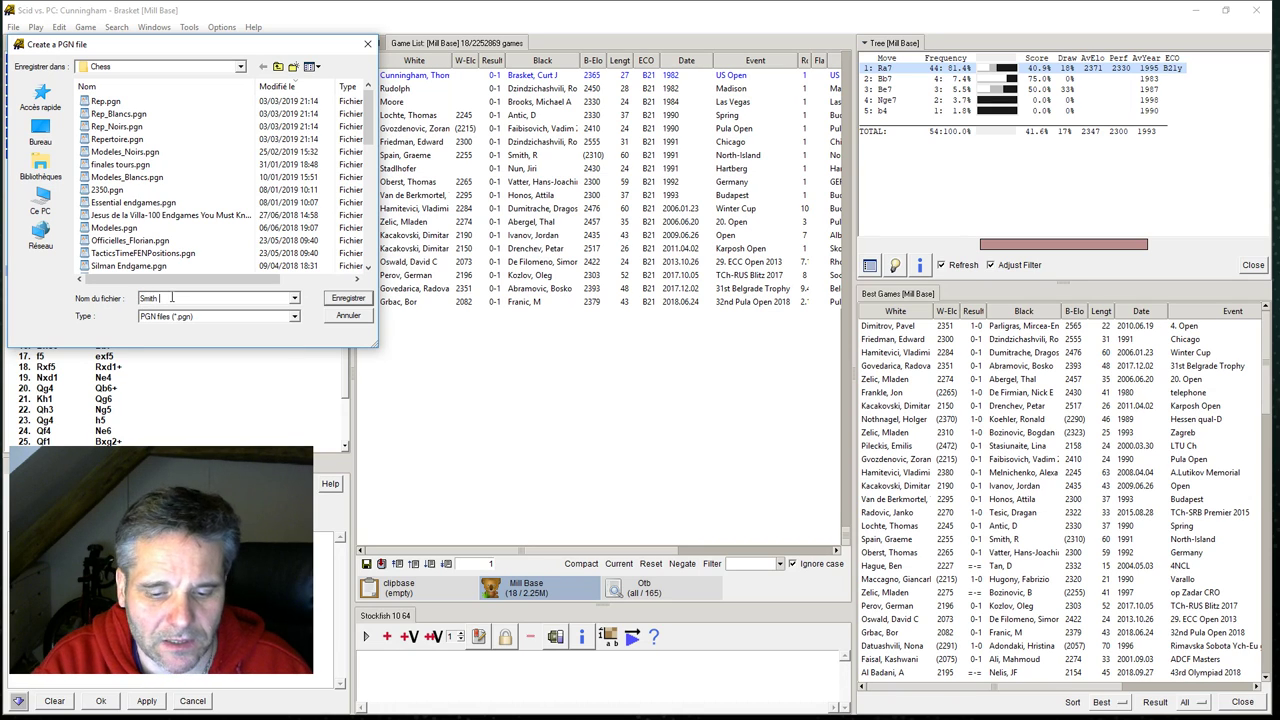
text(Morra GTM)
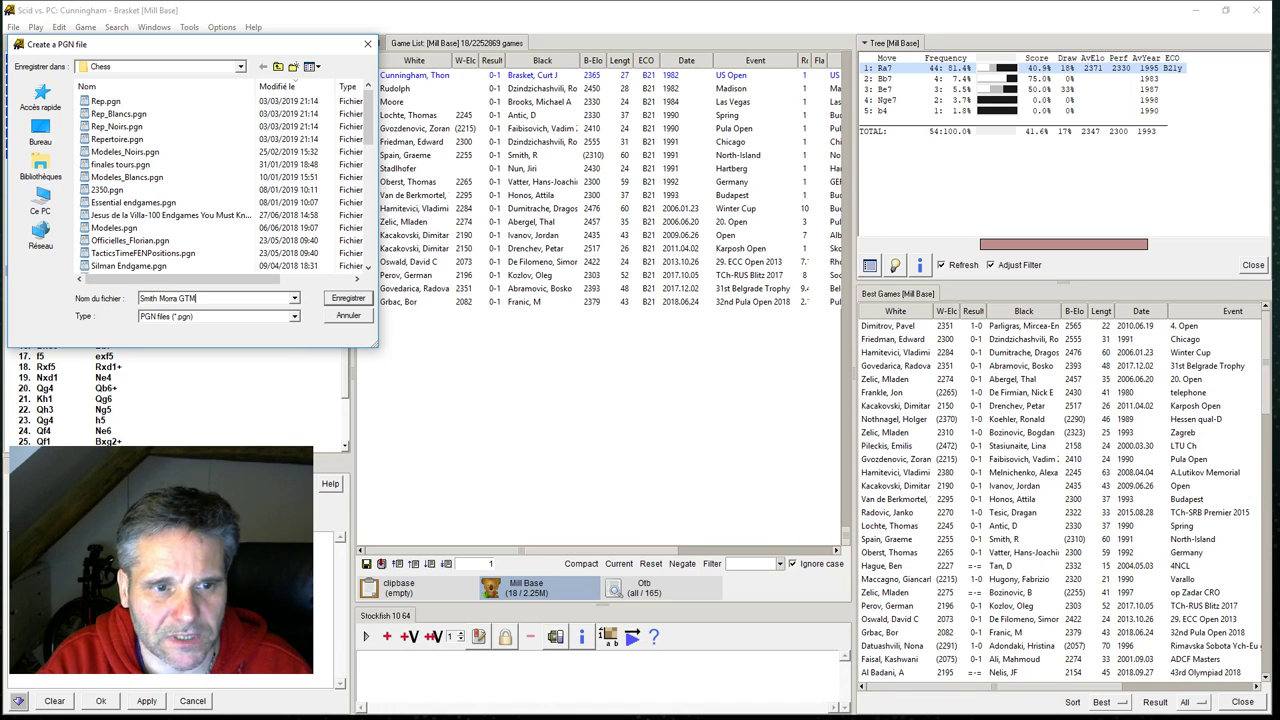
click(346, 299)
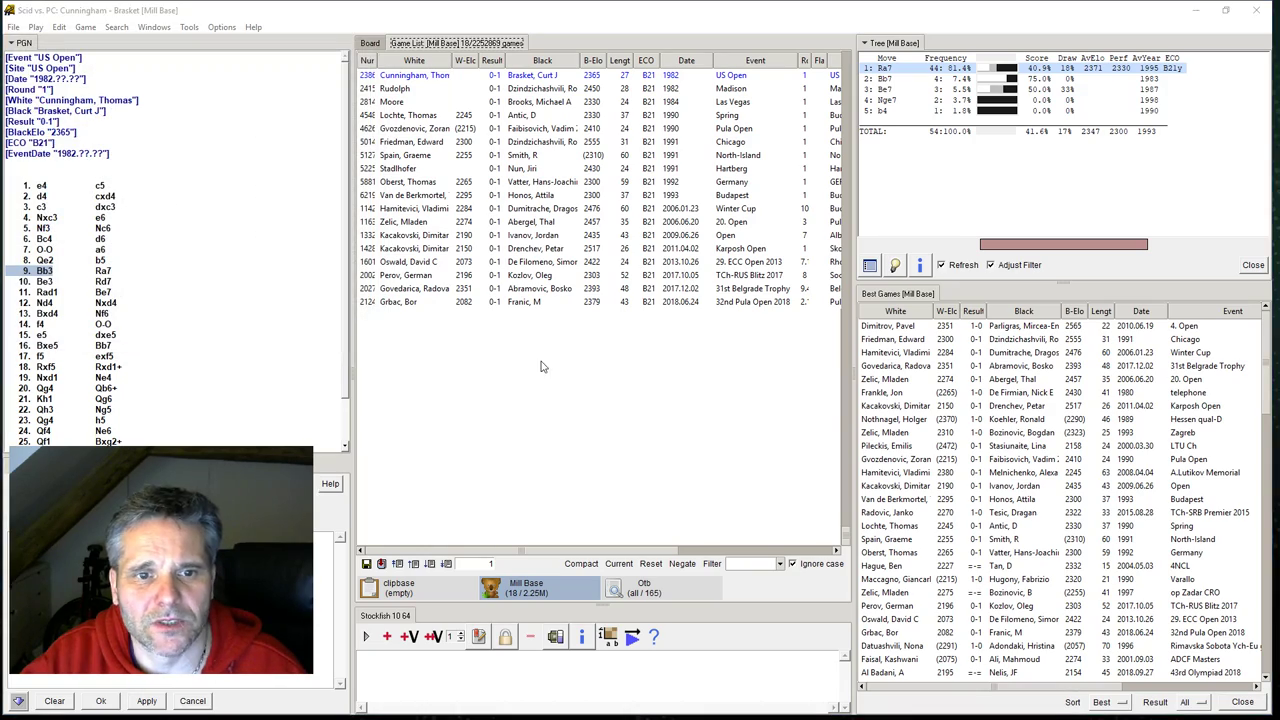
- Close the game database program and switch to Lucas Chess, enlarging its window to fill most of the desktop
click(1257, 10)
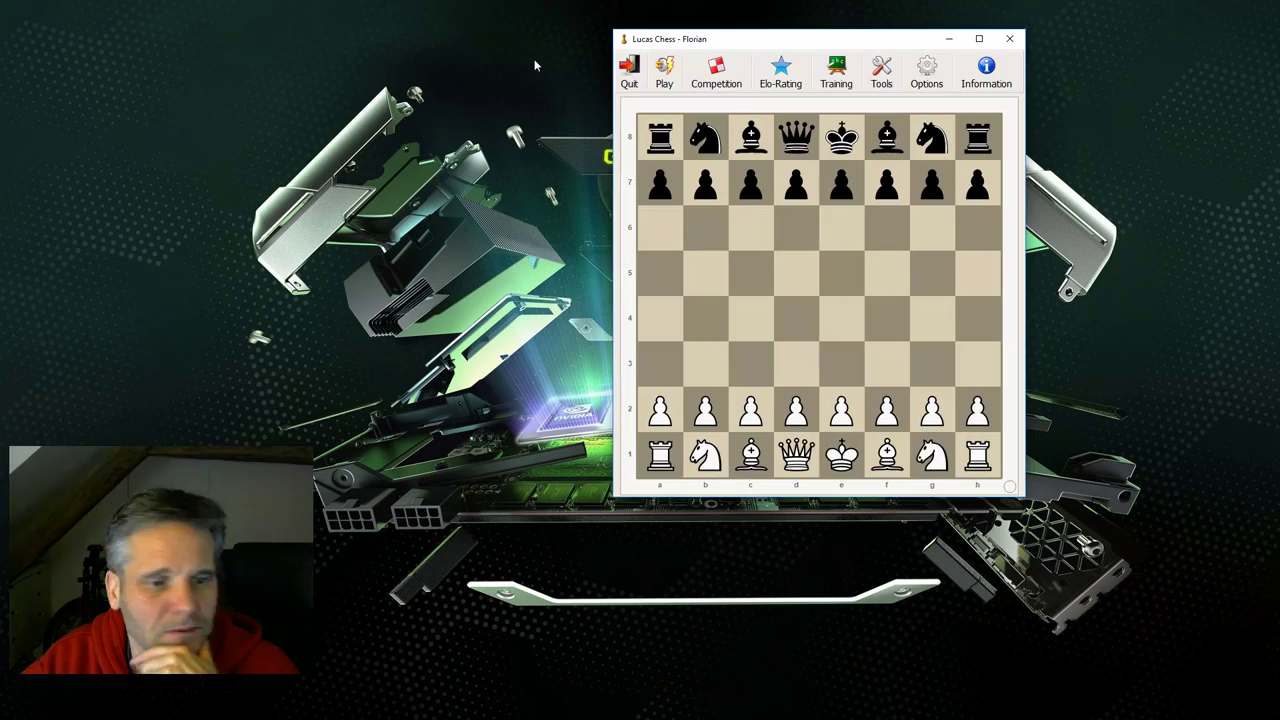
drag(757, 44, 479, 34)
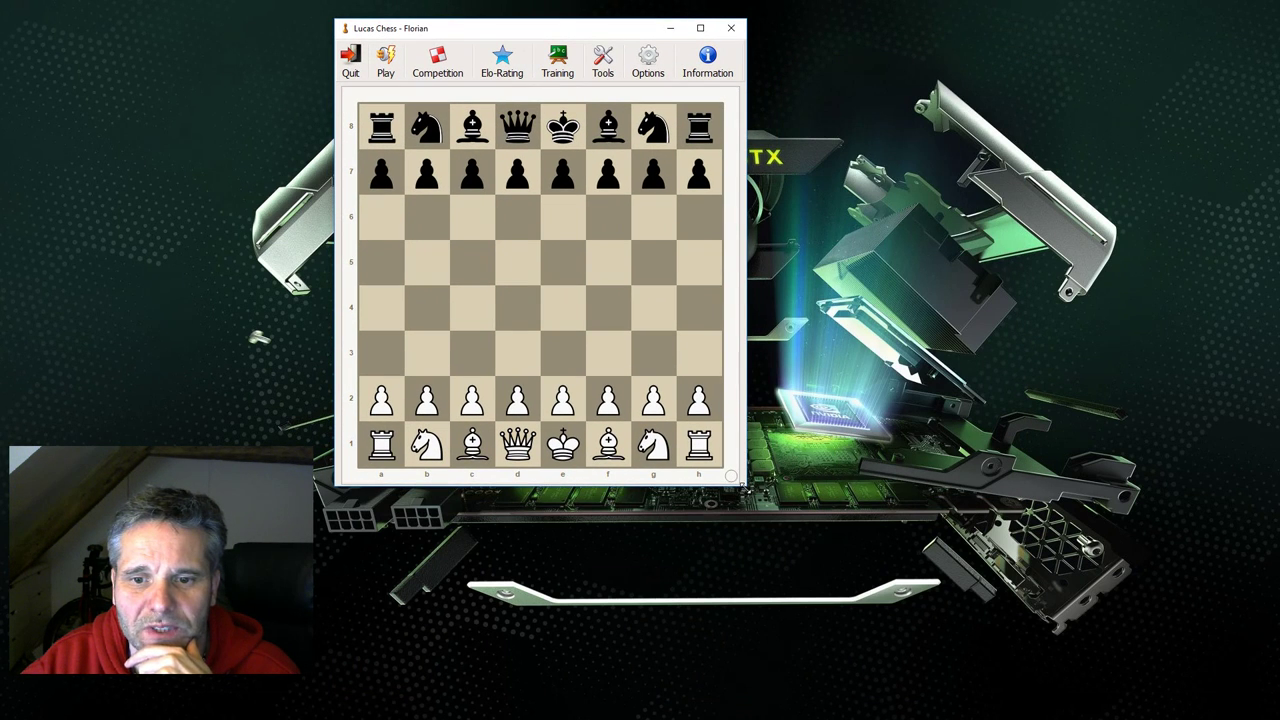
drag(741, 484, 1237, 691)
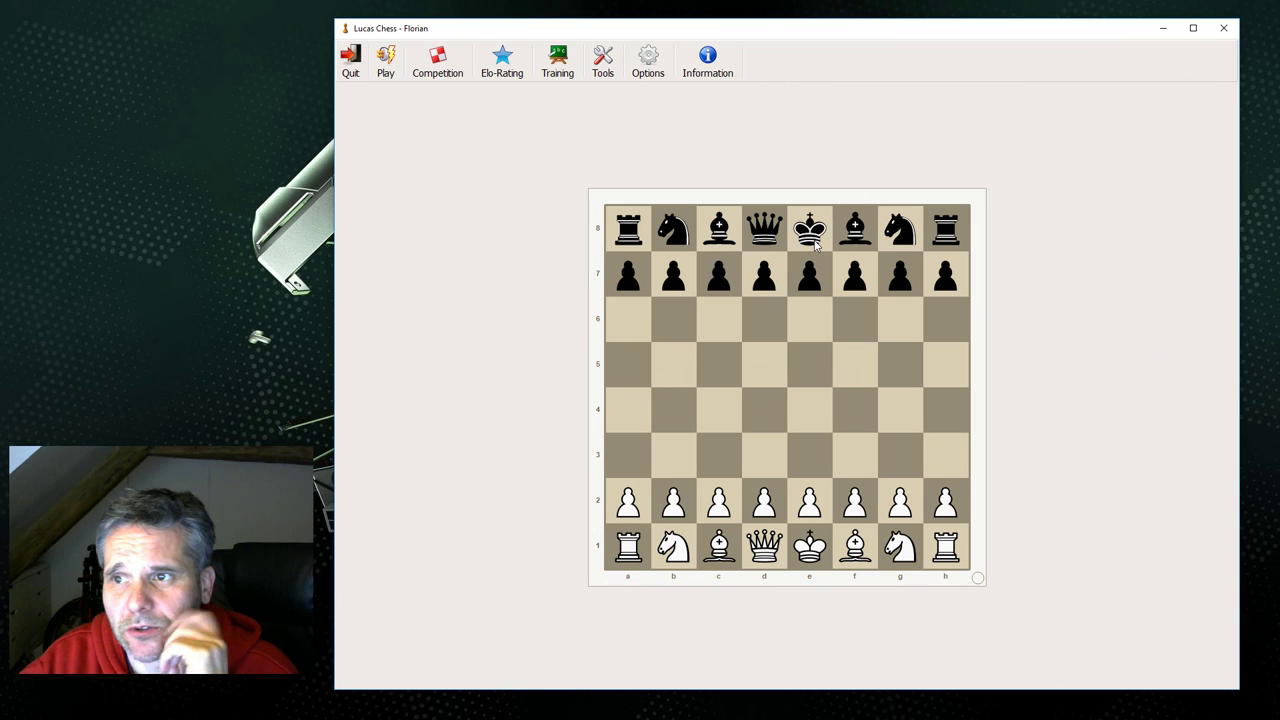
mouse_move(934, 34)
mouse_down()
mouse_move(929, 20)
mouse_move(927, 38)
mouse_move(937, 33)
mouse_up()
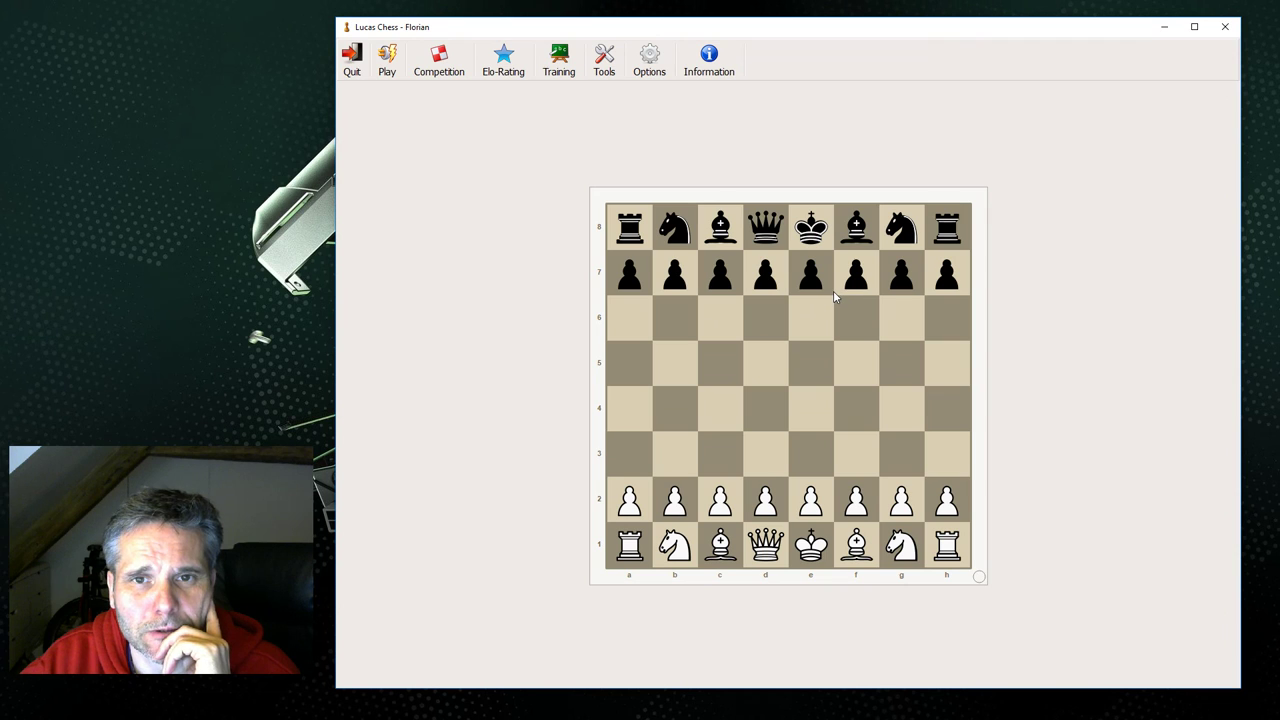
- Open the long-term training Expeditions to the Everest, bring its window over the board, and select the Climb Benoni expedition
click(559, 60)
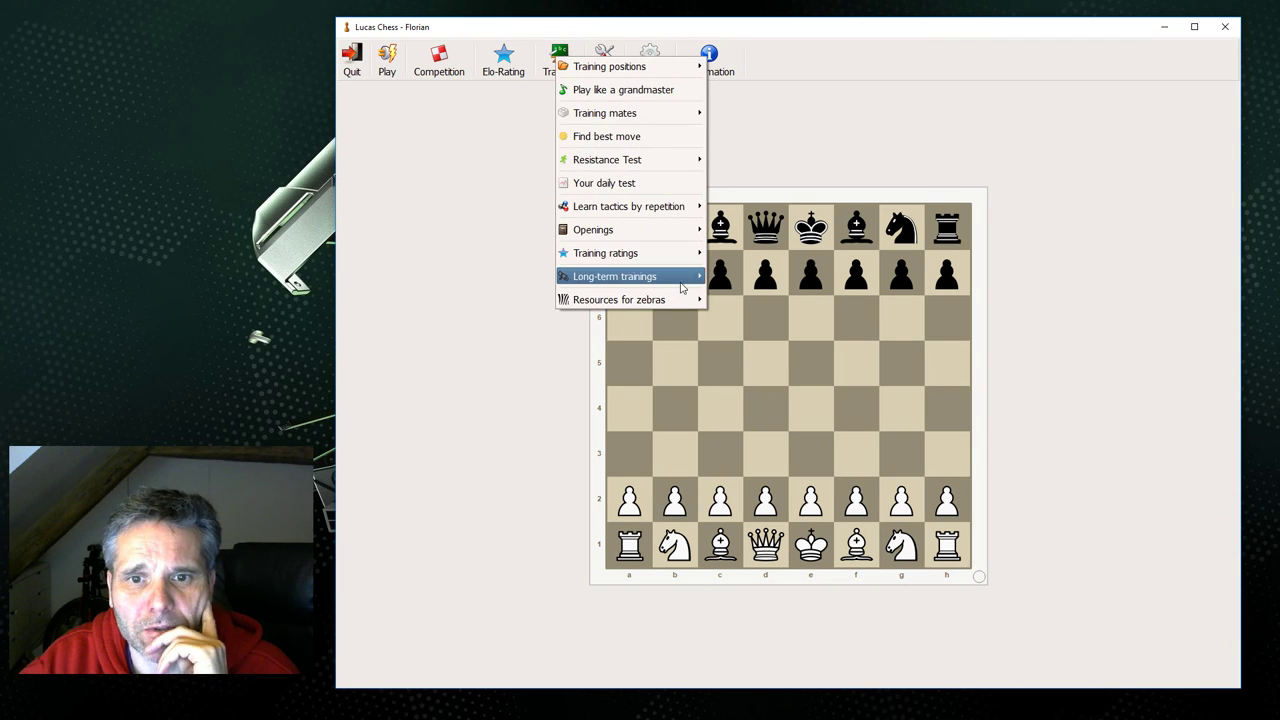
mouse_move(680, 288)
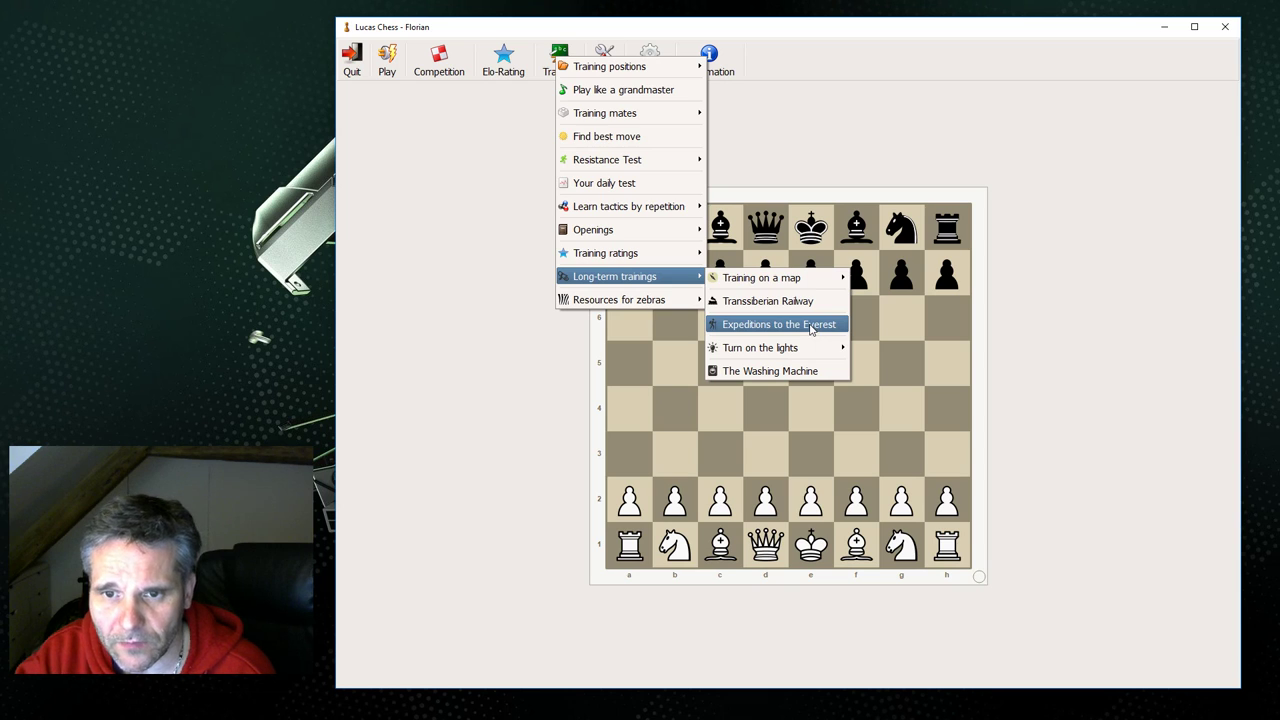
click(811, 326)
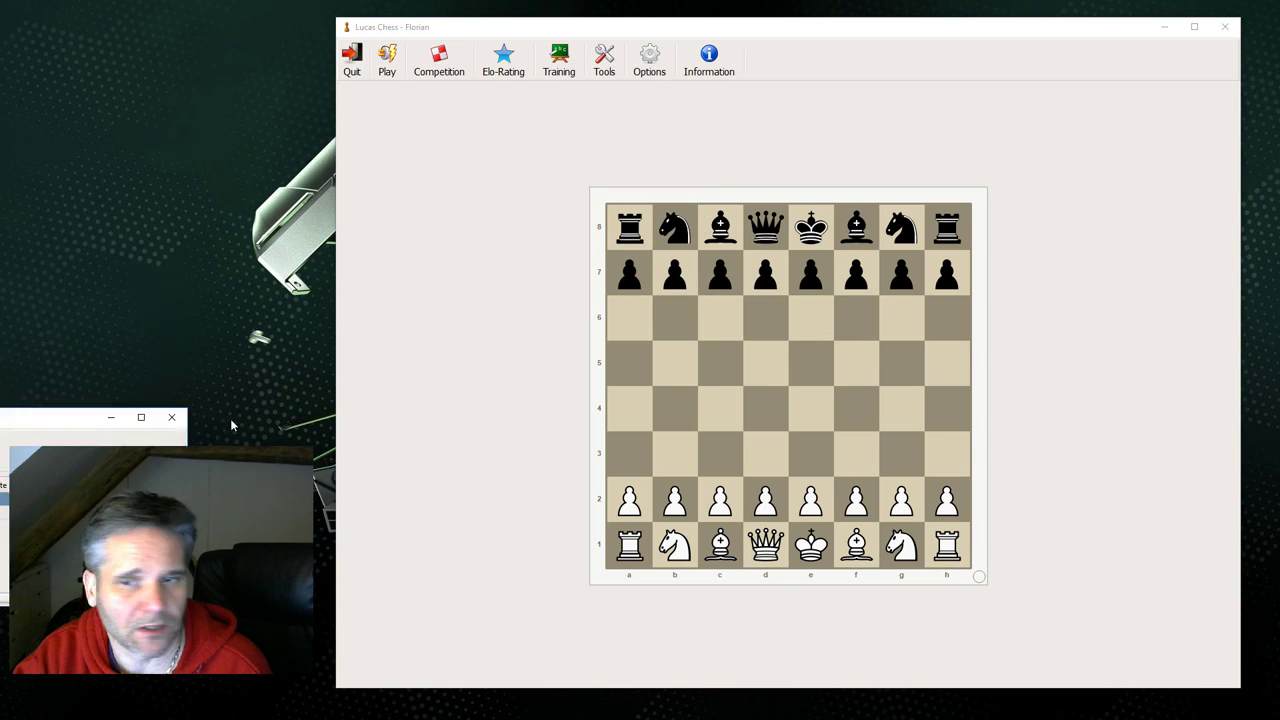
drag(877, 80, 723, 163)
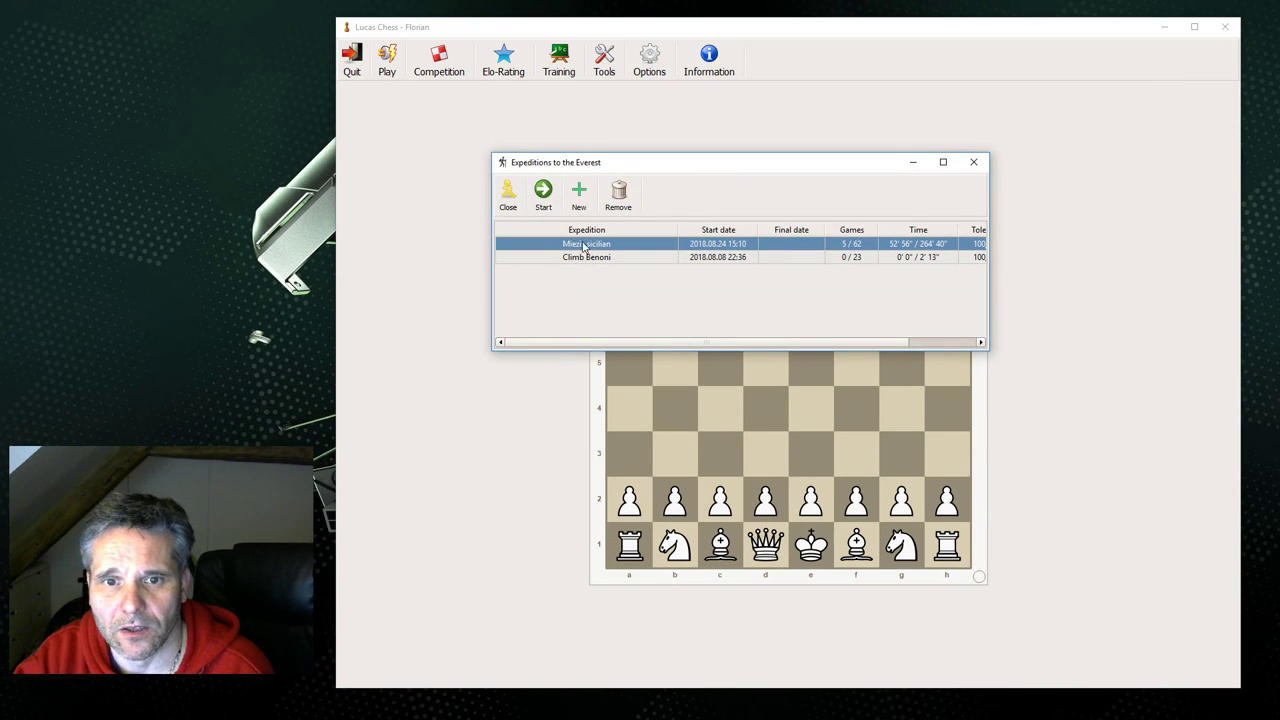
click(631, 259)
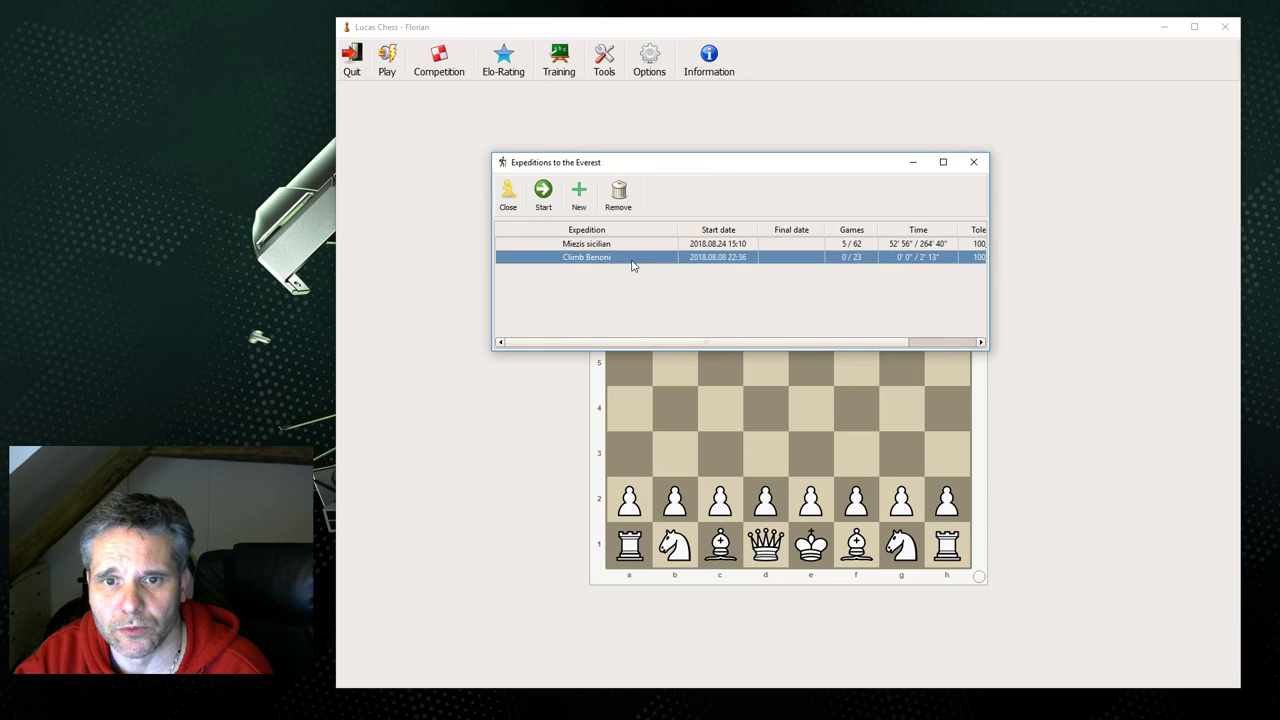